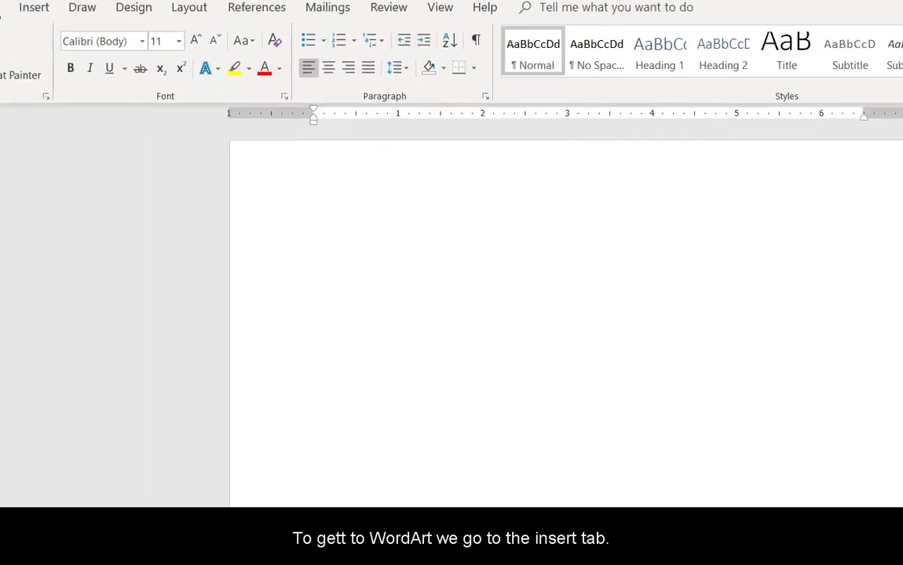
Step: Insert WordArt in the gold fill and outline style with the teacher's title and surname, and move it near the page's horizontal center
click(17, 25)
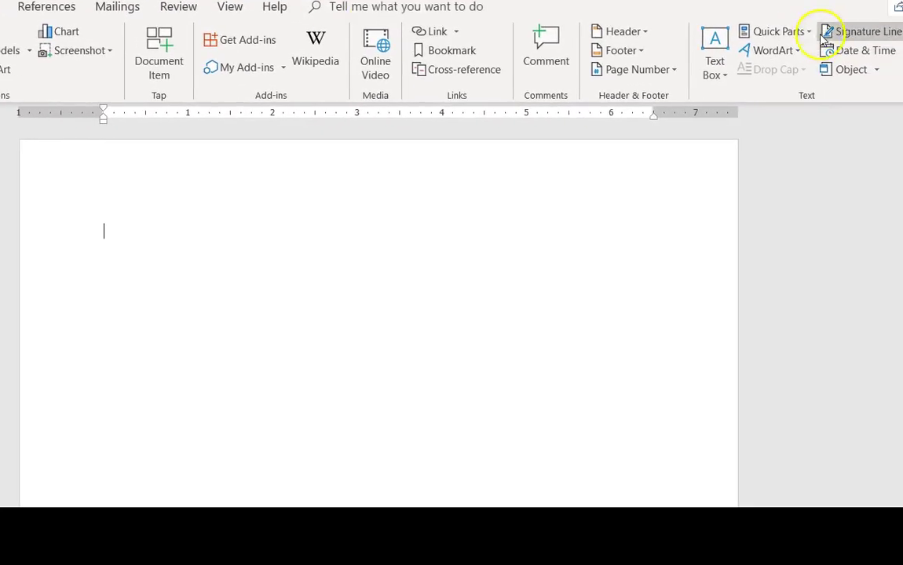
click(798, 50)
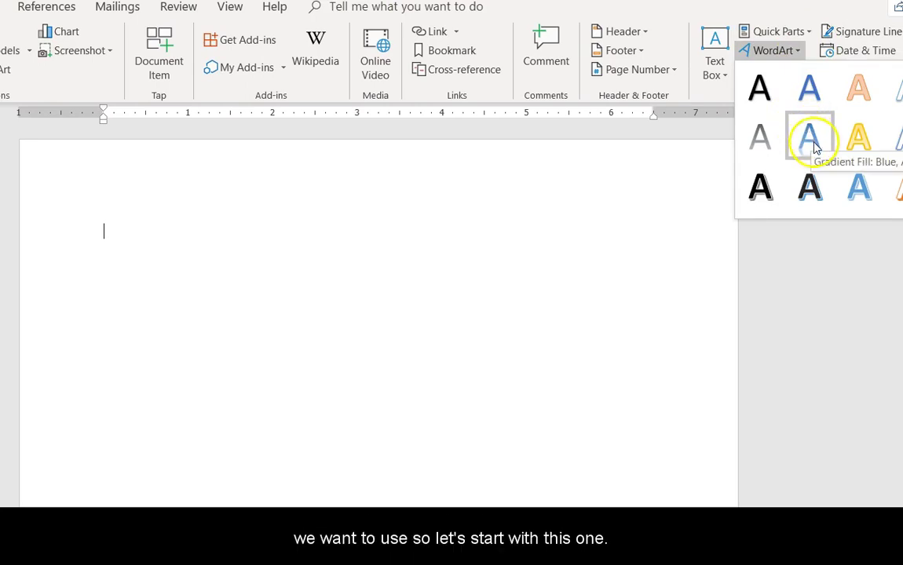
click(860, 147)
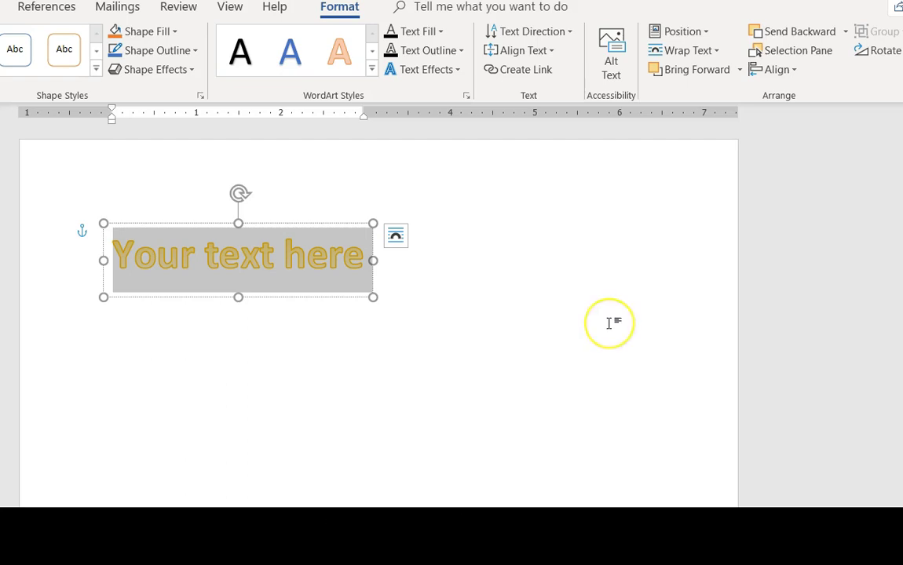
text(Mr)
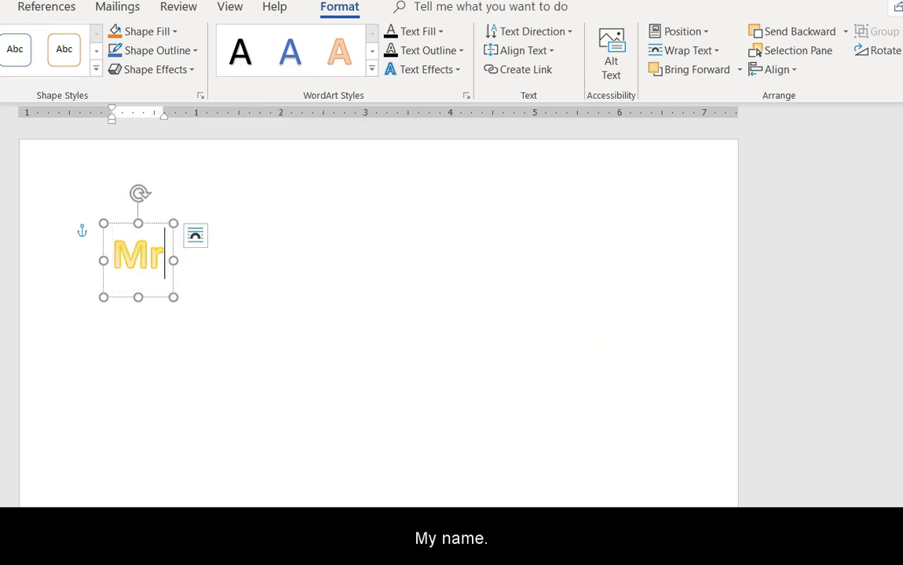
text(s. Ryan)
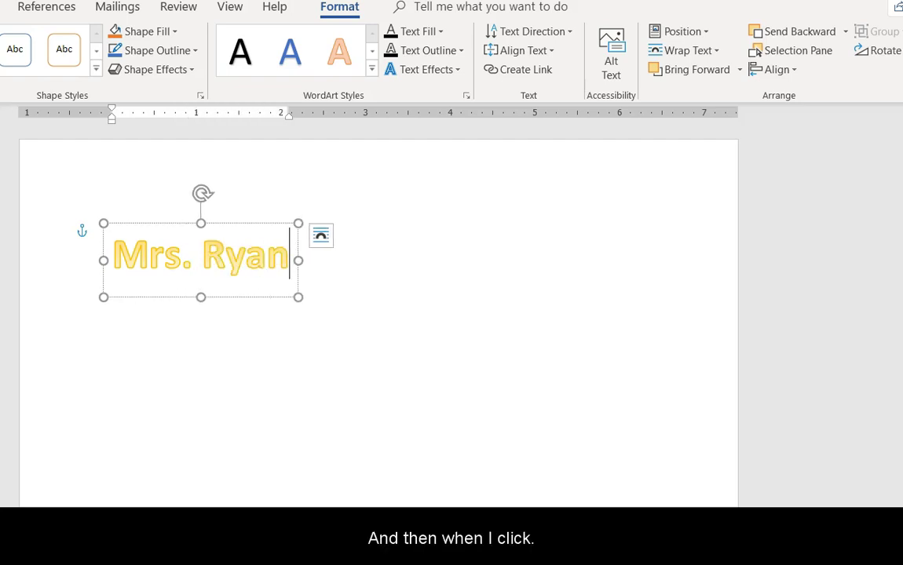
click(756, 306)
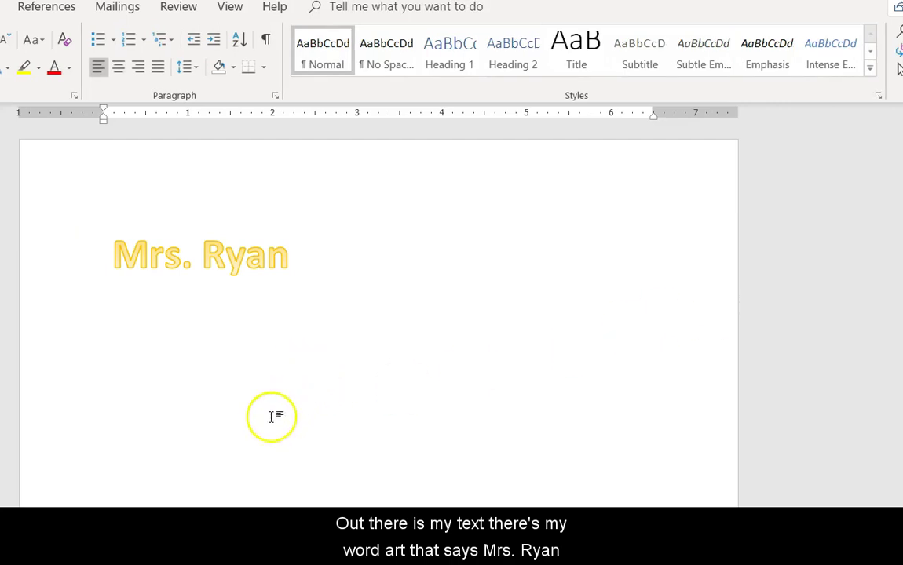
click(228, 252)
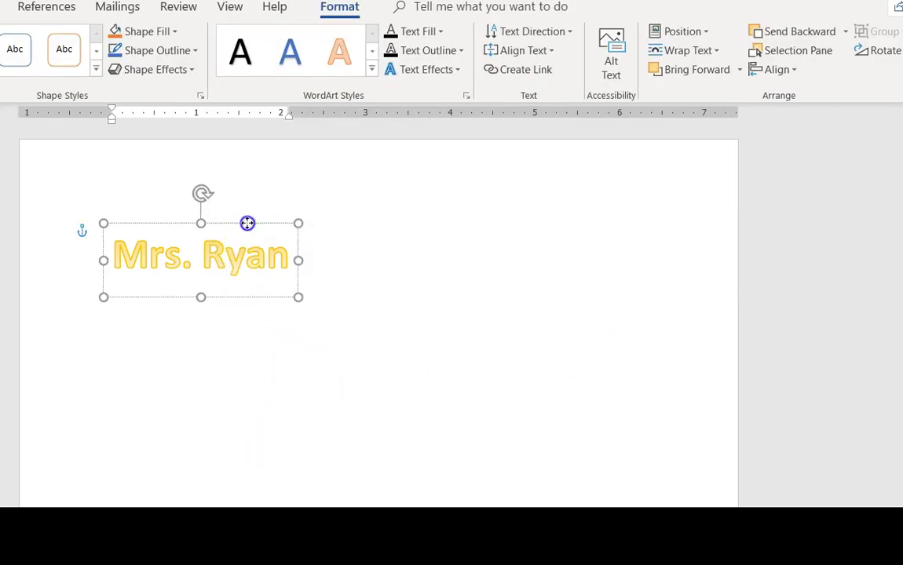
drag(282, 228, 412, 221)
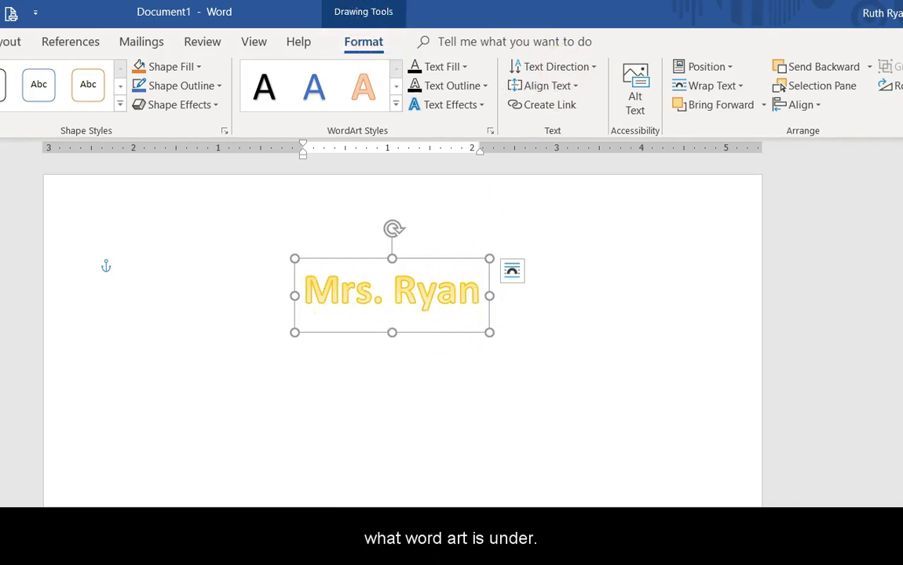
Step: Give the WordArt text a standard light green fill and the darkest green theme color as its outline
click(465, 68)
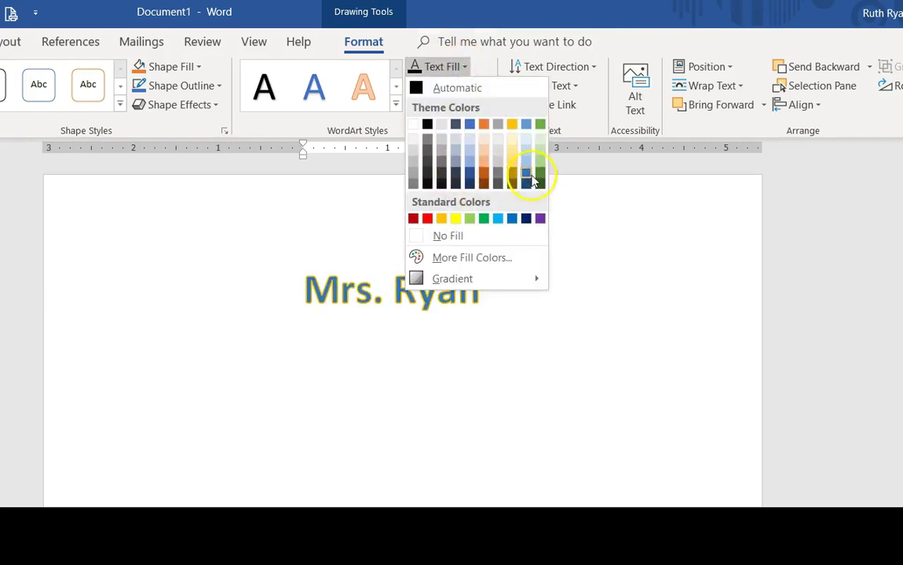
click(471, 220)
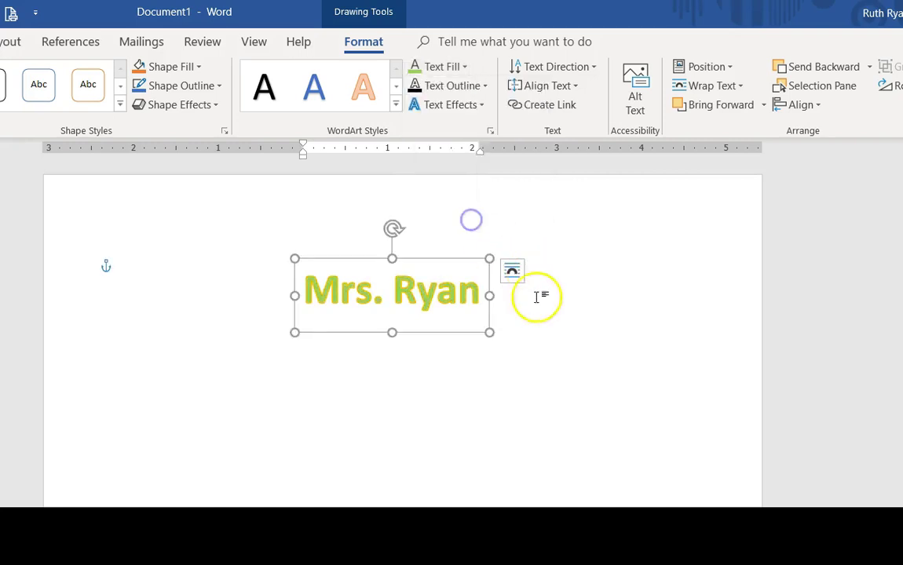
click(486, 87)
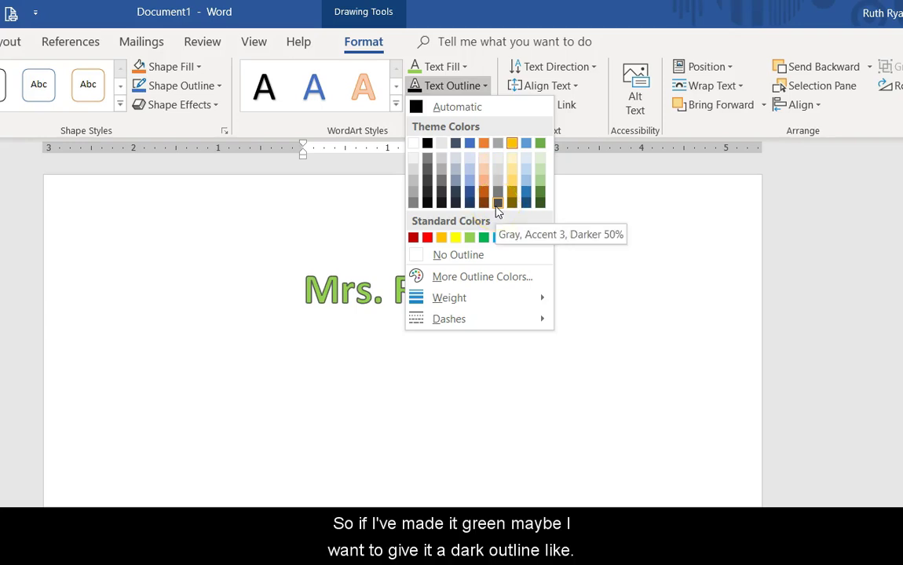
click(526, 206)
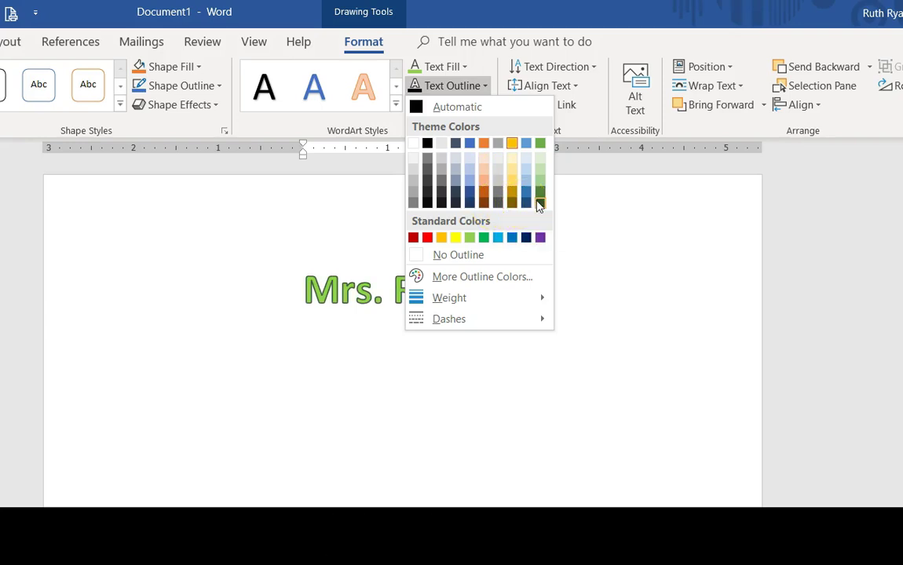
click(538, 202)
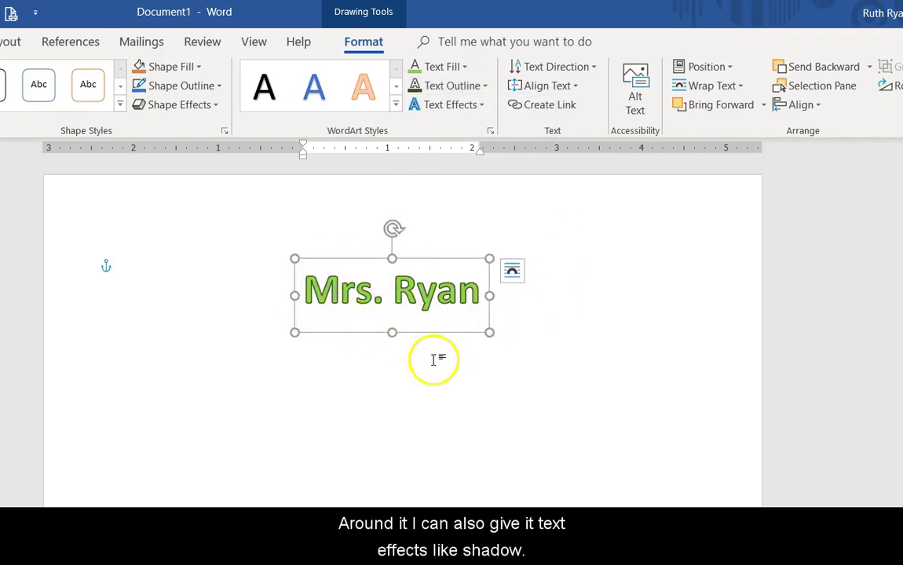
Step: Apply a parallel 3-D rotation text effect that slants the WordArt upward to the right
click(482, 107)
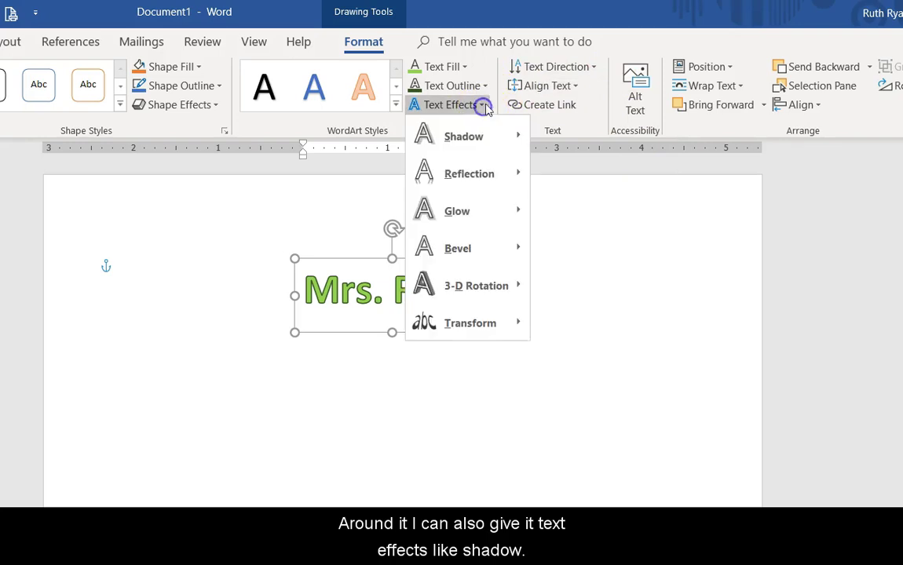
mouse_move(477, 137)
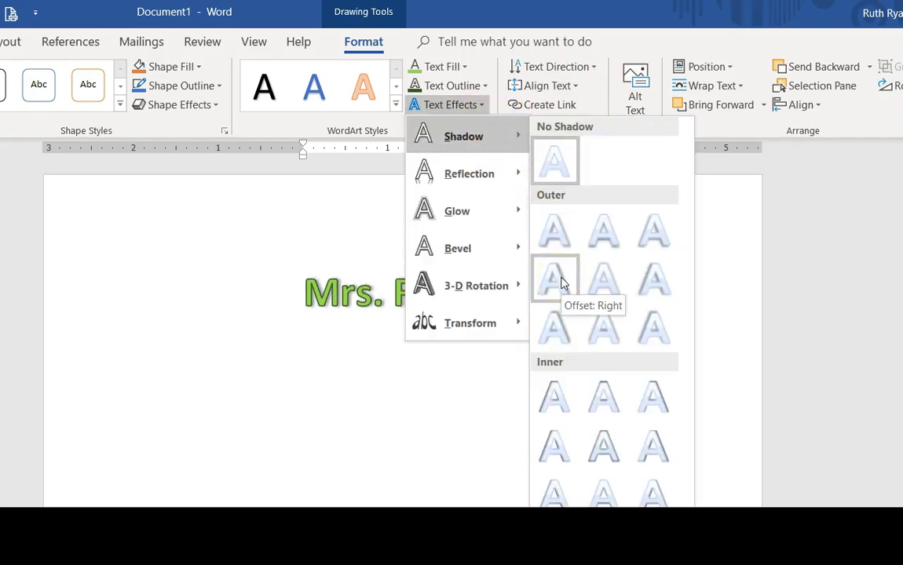
mouse_move(471, 177)
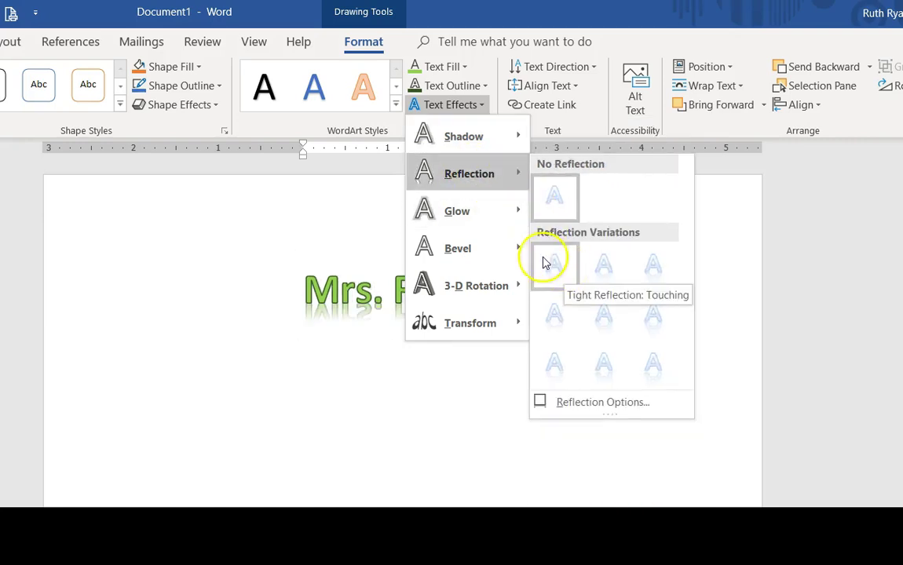
mouse_move(409, 207)
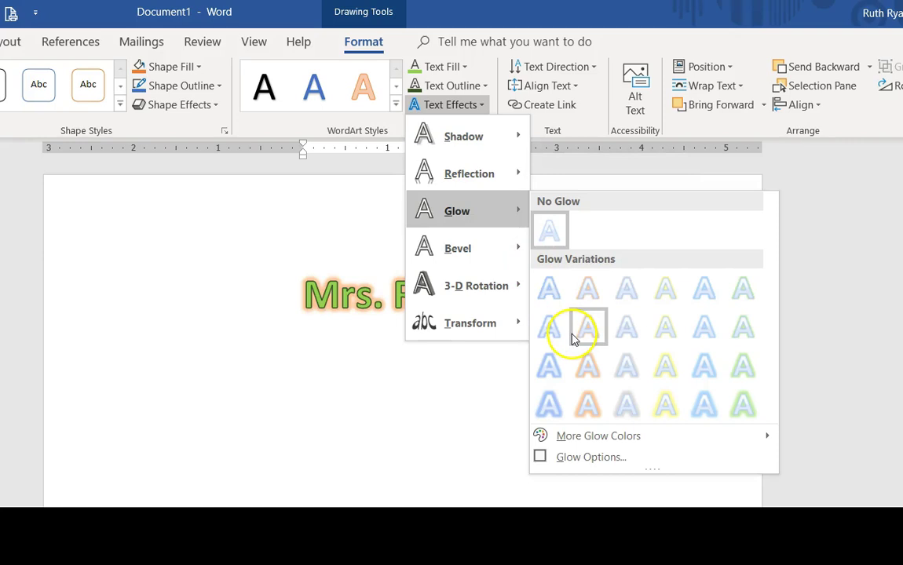
mouse_move(470, 256)
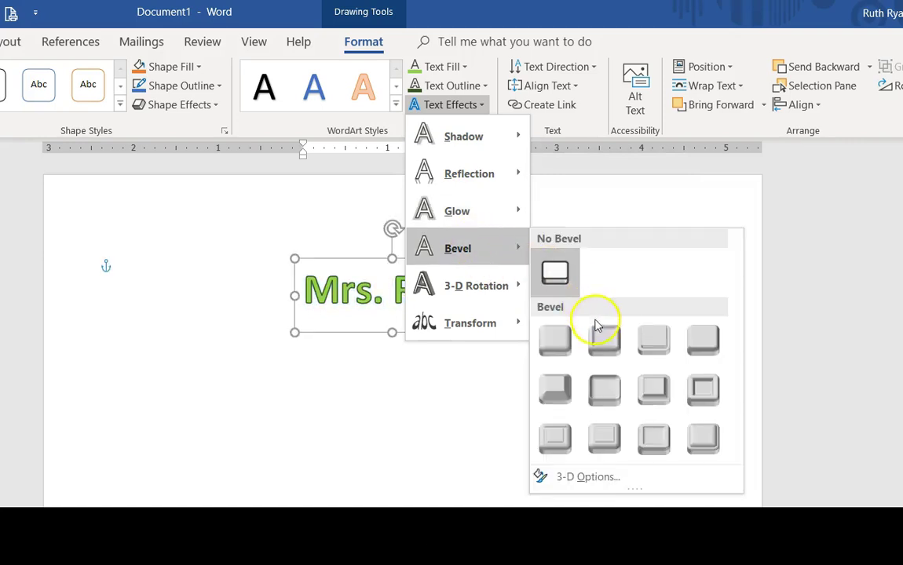
mouse_move(490, 292)
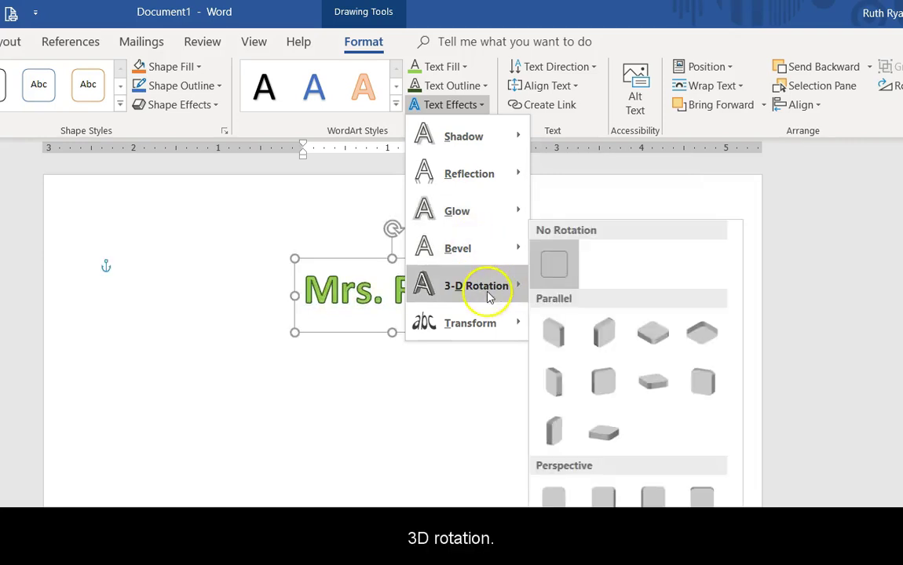
click(578, 340)
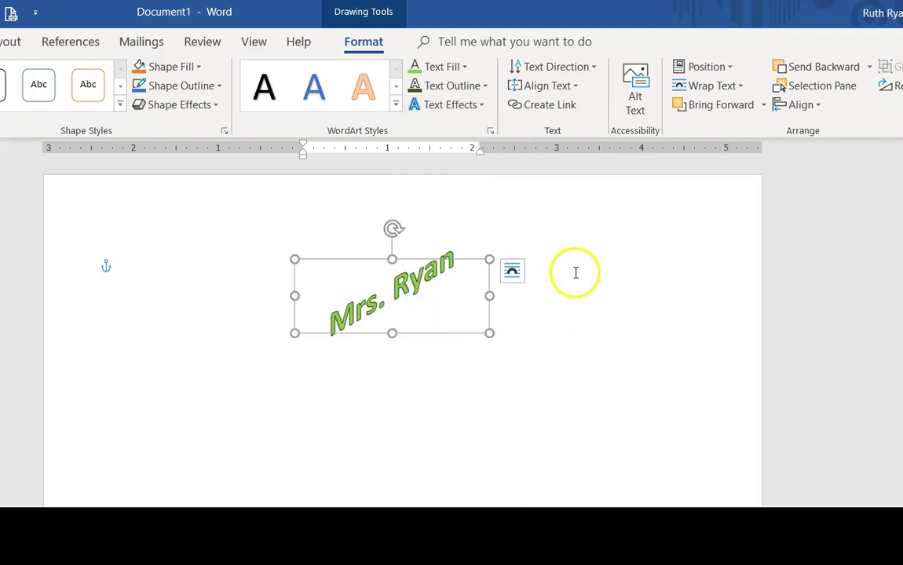
Step: Apply the upward chevron warp transform to the green WordArt and deselect it
click(484, 105)
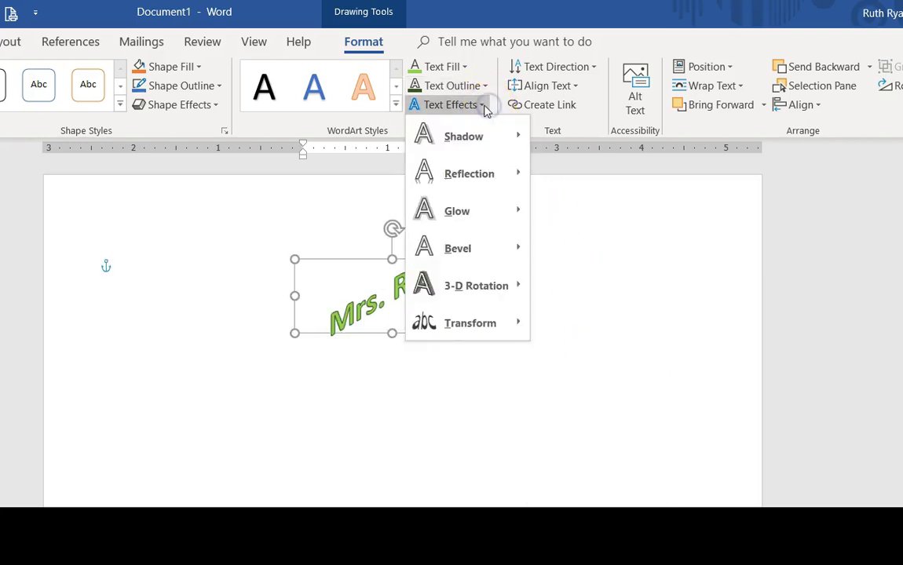
mouse_move(488, 324)
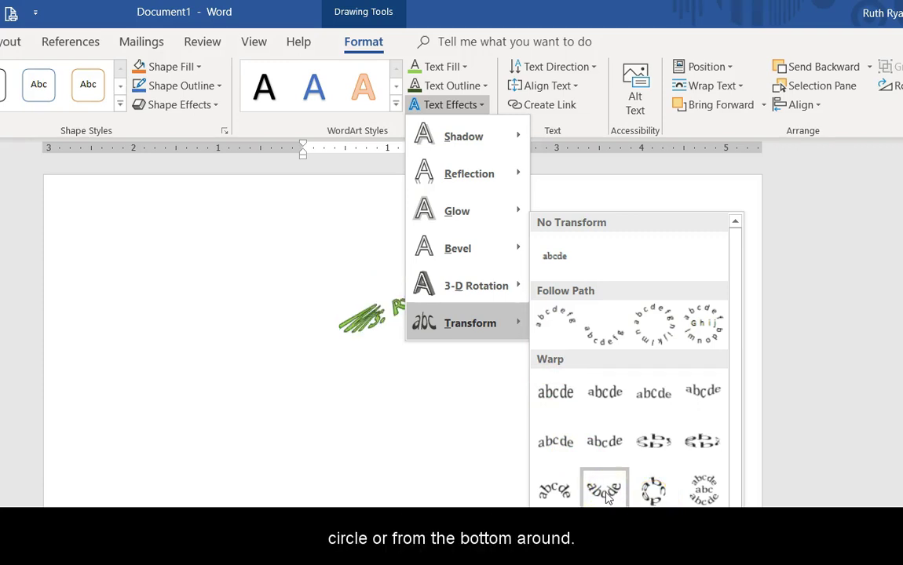
click(595, 455)
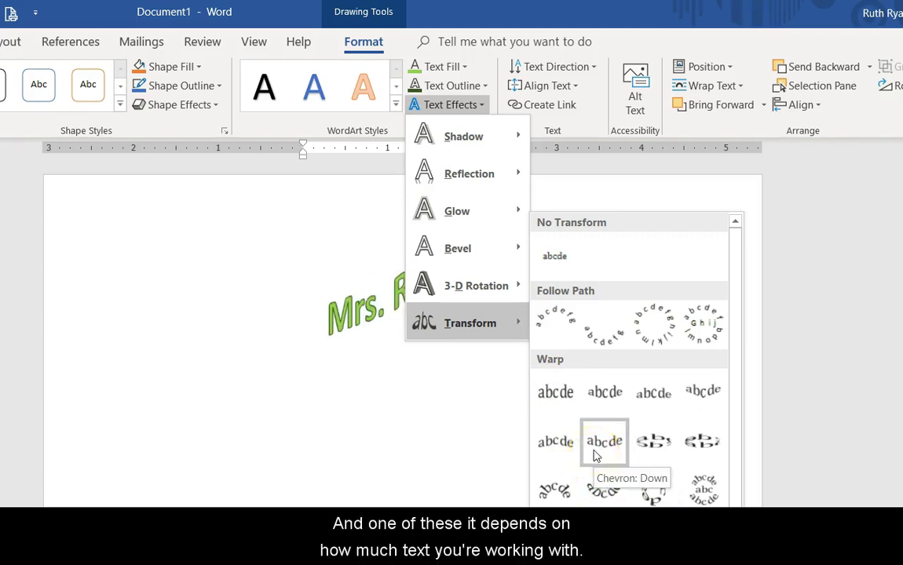
click(565, 445)
click(565, 444)
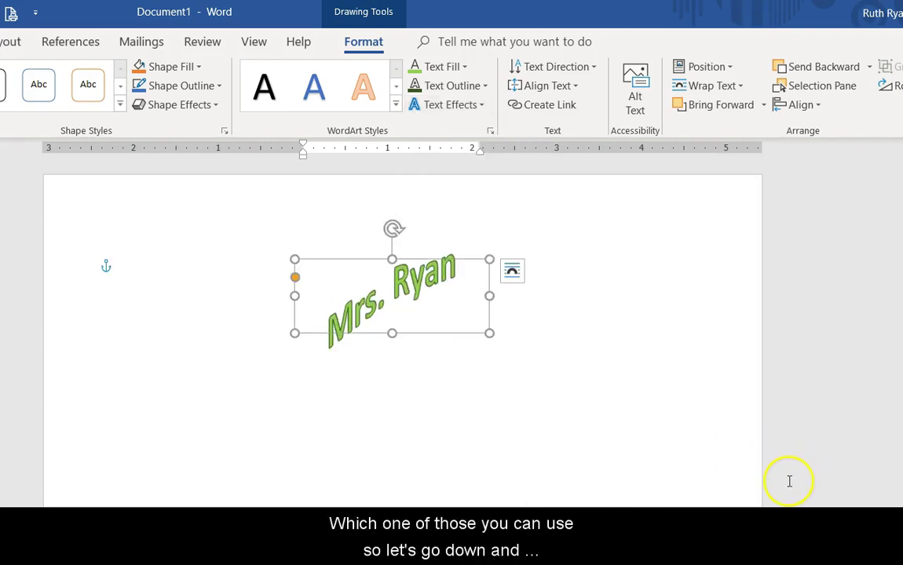
click(495, 451)
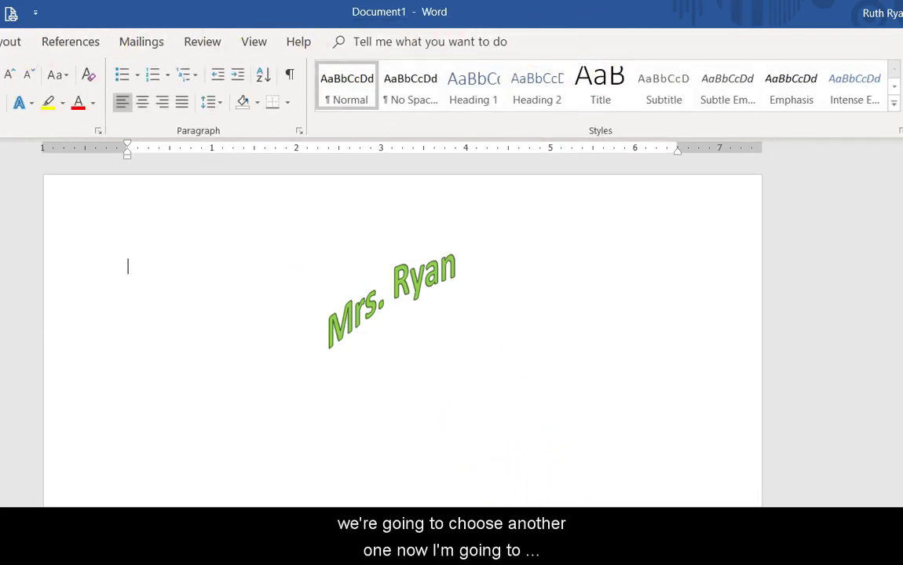
Step: Insert a second WordArt with white fill and orange outline containing the same title and surname, and place it below and right of the green one
click(2, 41)
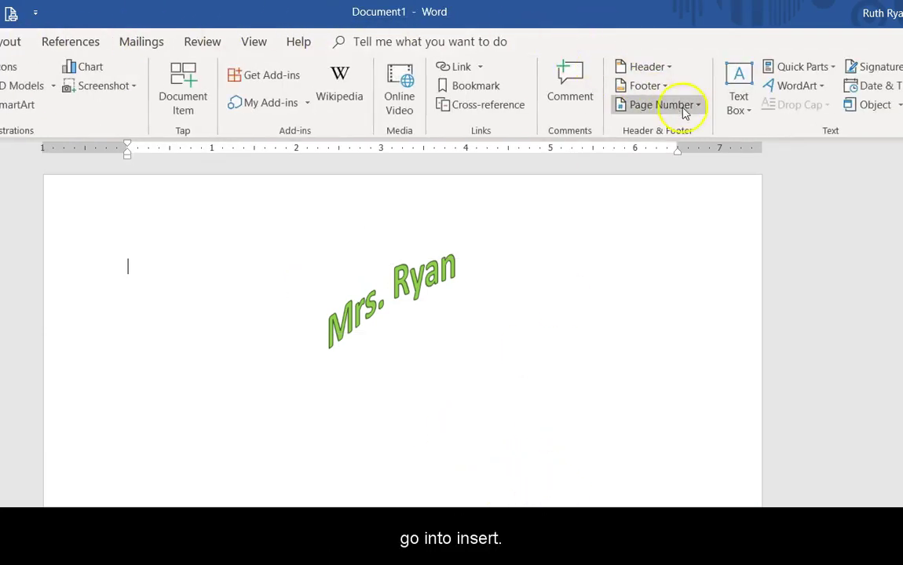
click(816, 85)
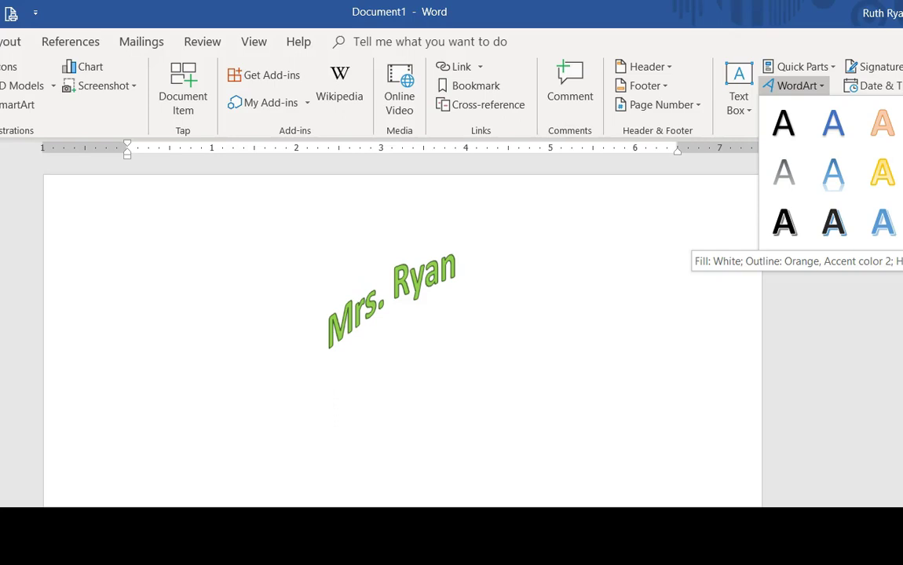
click(882, 122)
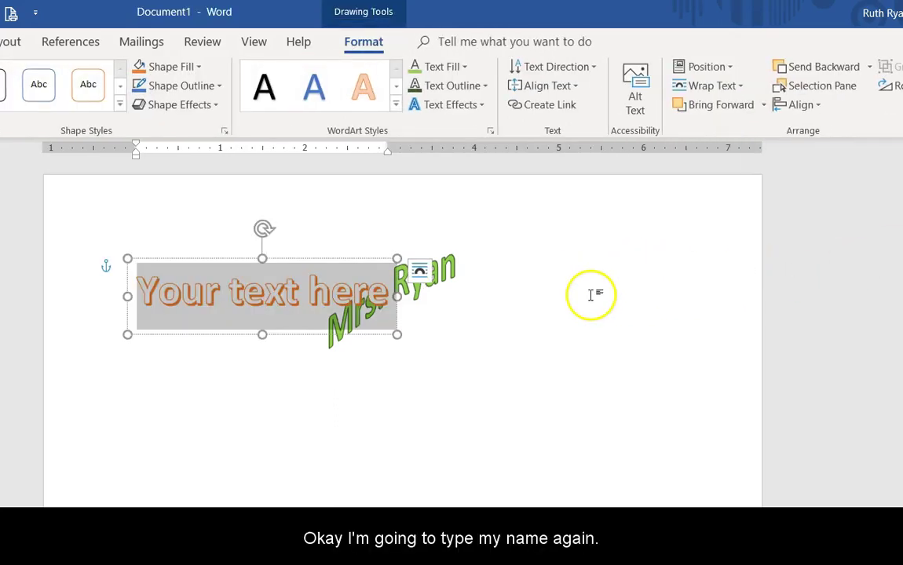
text(Mrs)
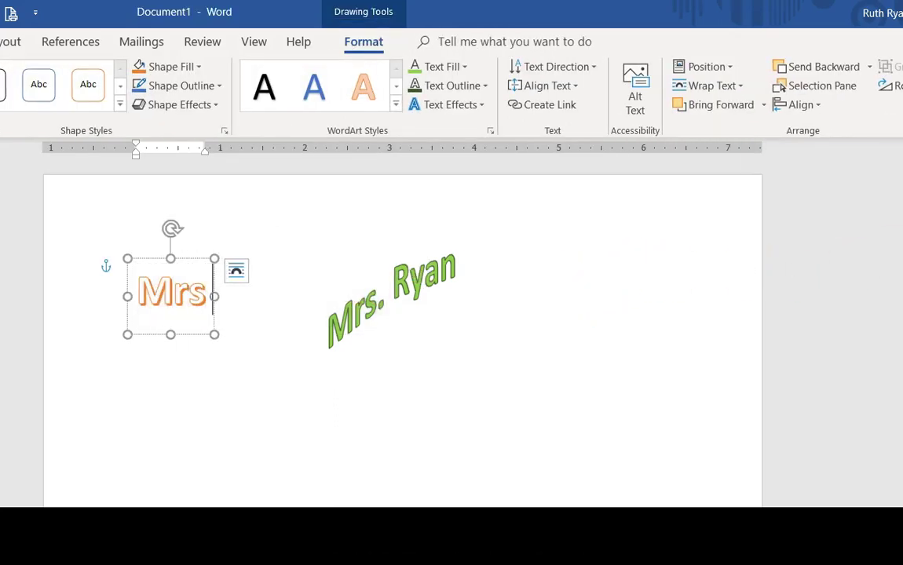
text(. R)
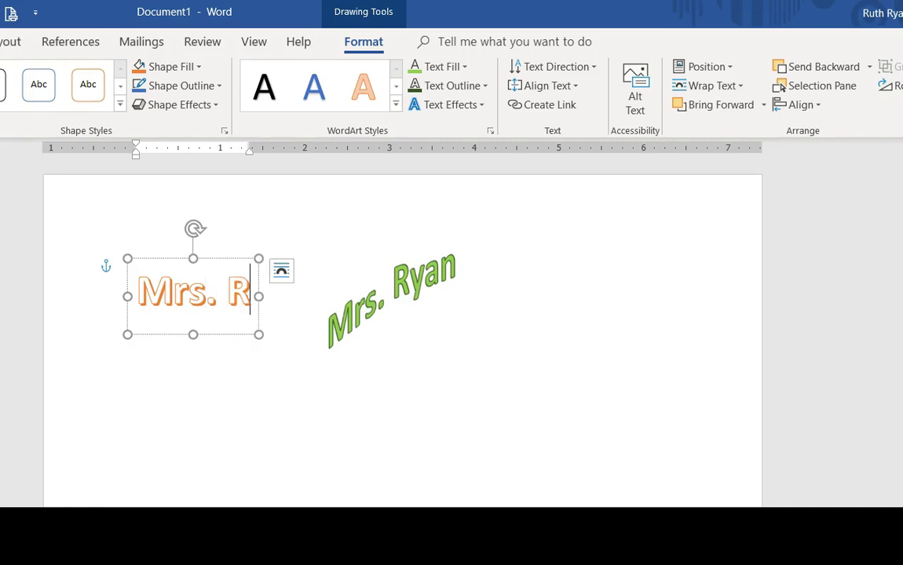
text(yan)
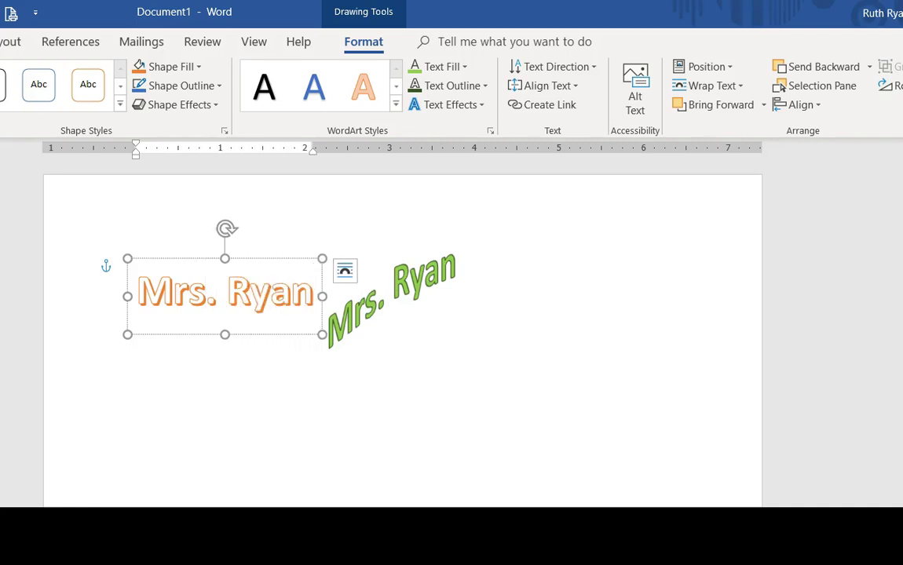
click(431, 437)
click(243, 300)
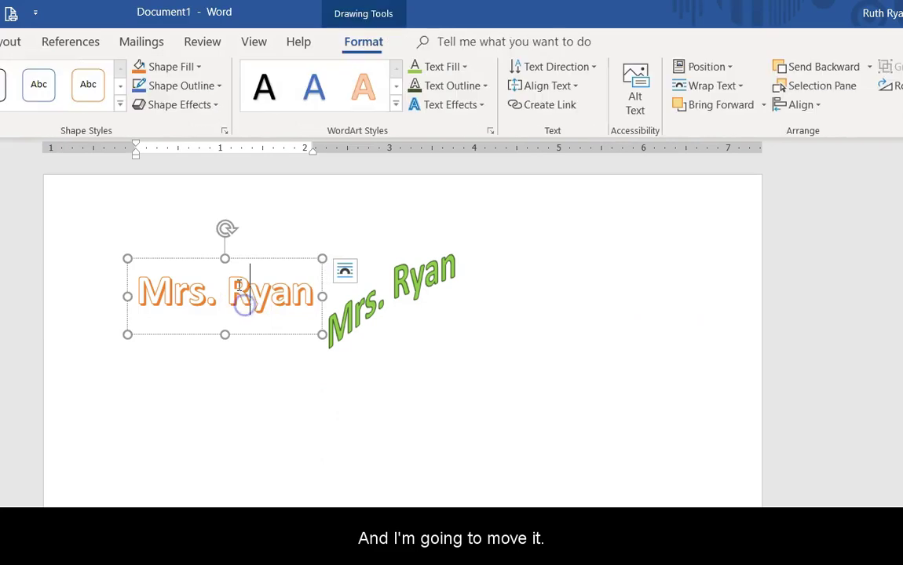
drag(253, 257, 572, 346)
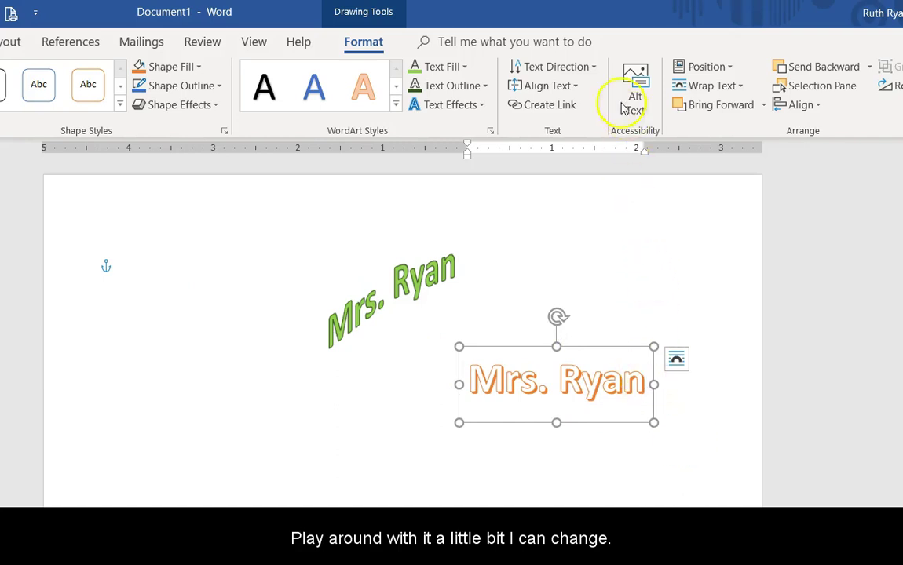
click(463, 67)
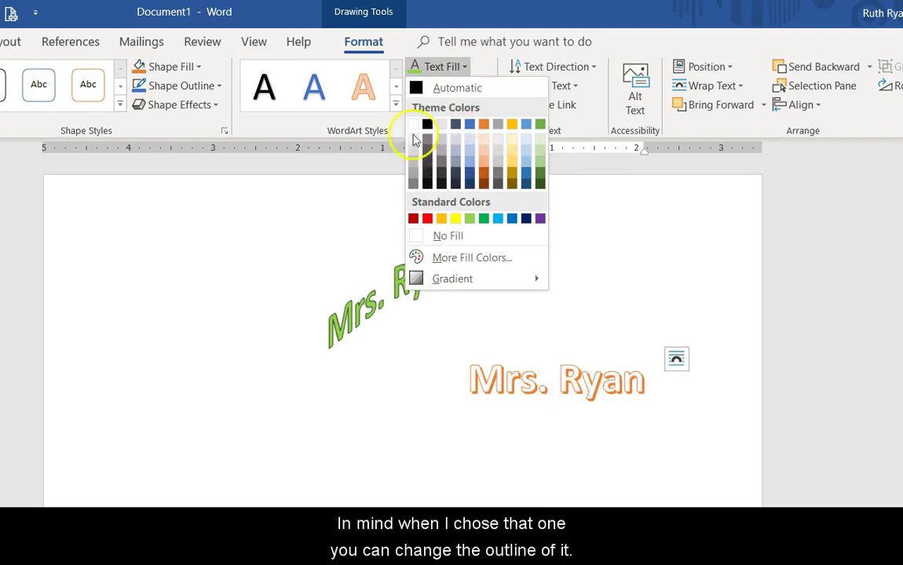
click(683, 284)
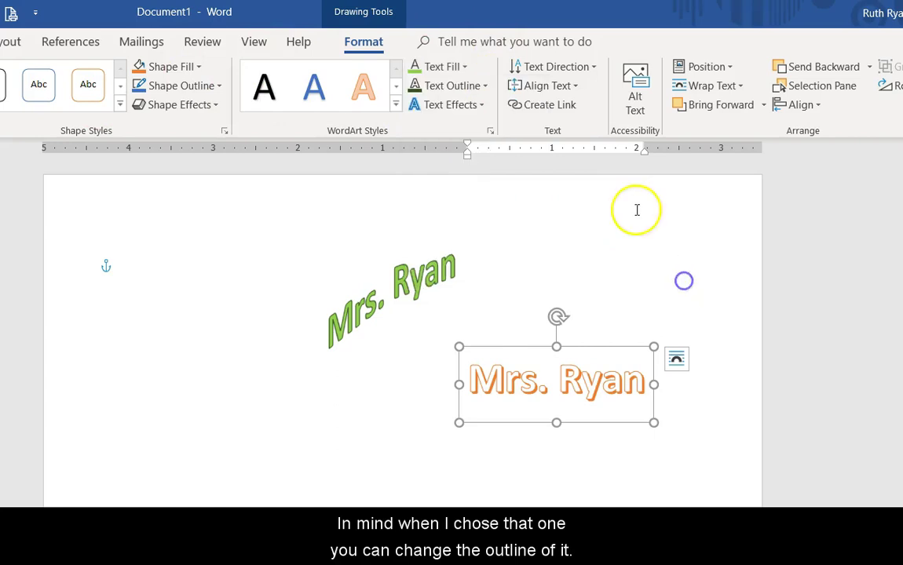
Step: Give the white and orange WordArt a light gold theme color outline and a reflection from the middle row of variations, and deselect it
click(485, 85)
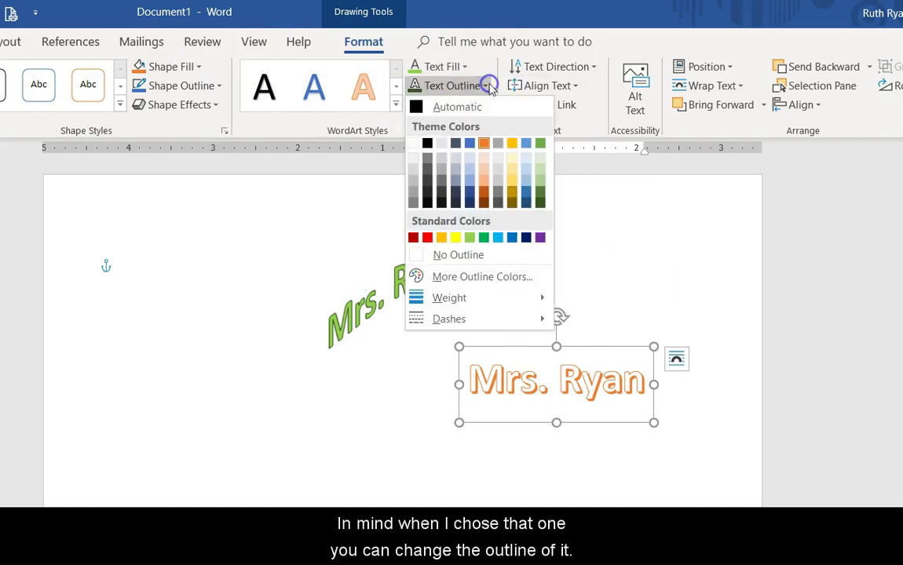
click(514, 181)
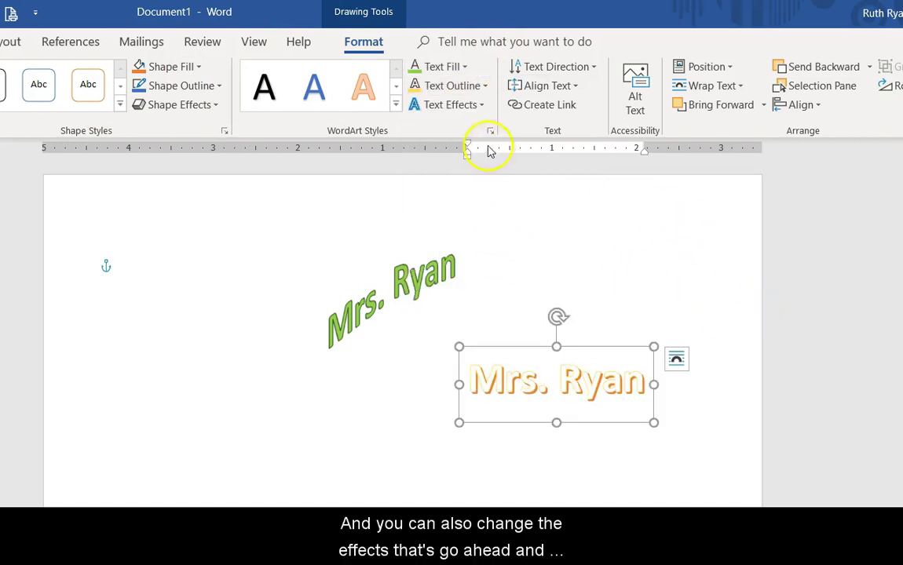
click(485, 103)
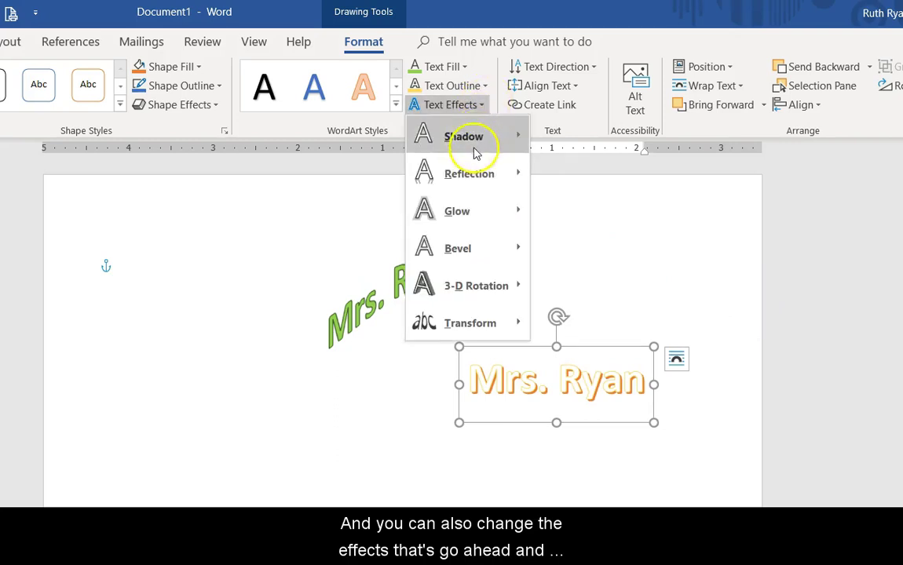
mouse_move(479, 174)
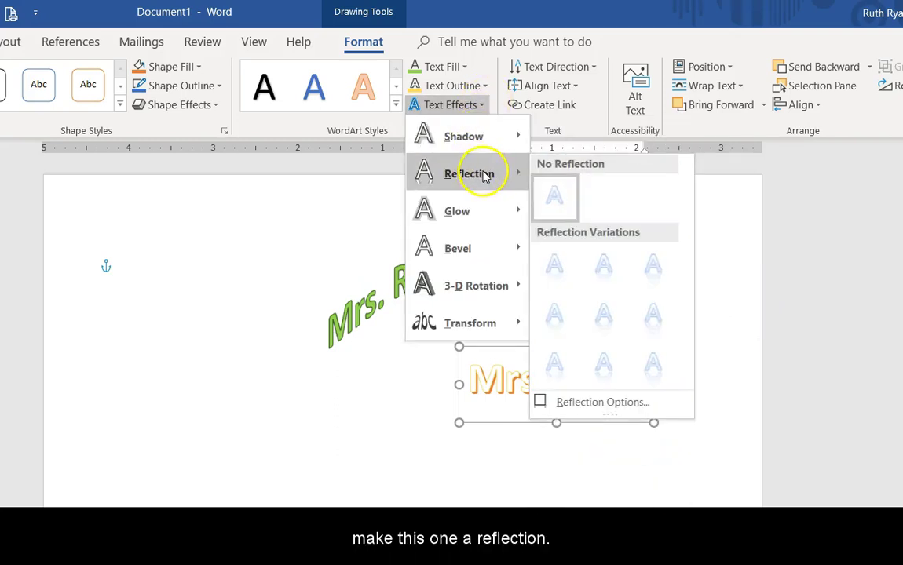
click(605, 331)
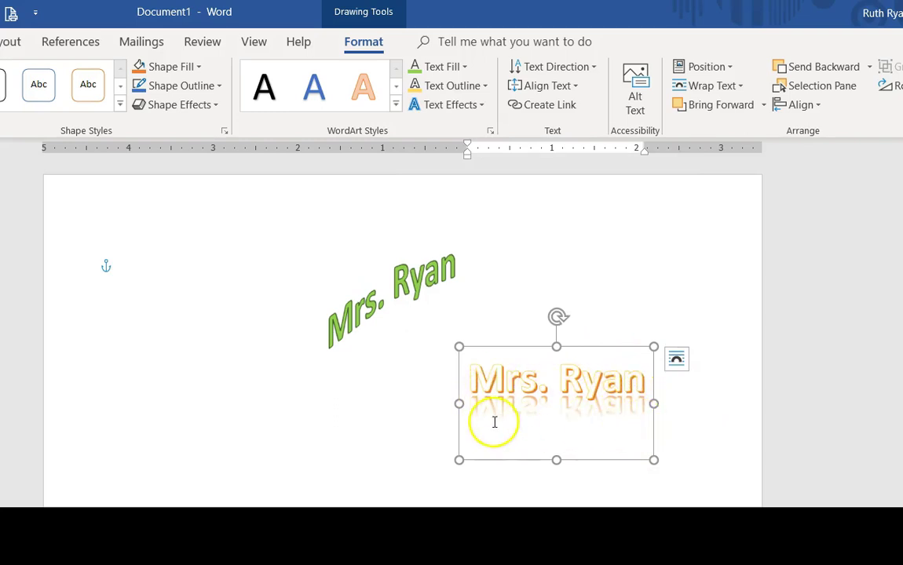
click(277, 460)
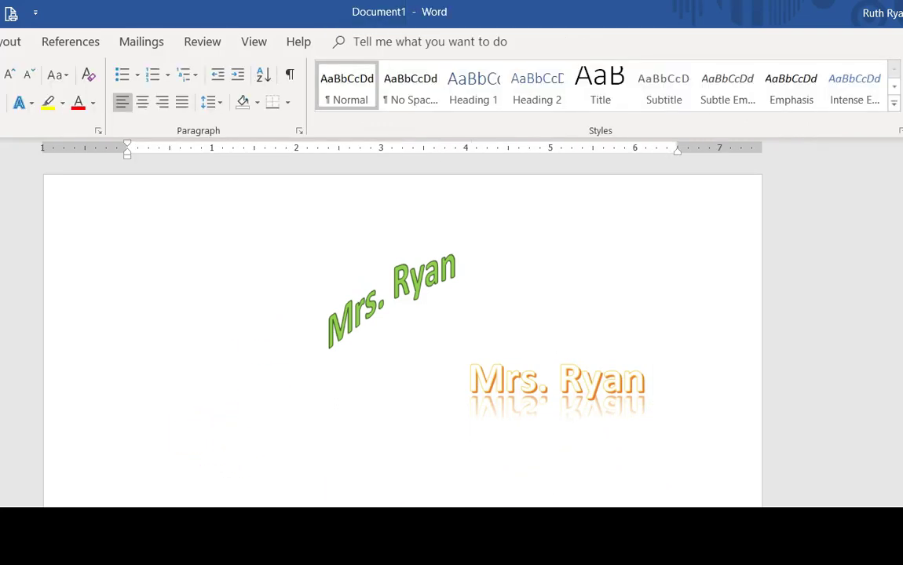
Step: Insert a third WordArt in the black shadowed style with the same title and surname, and place it below and left of the green one
key(alt+n)
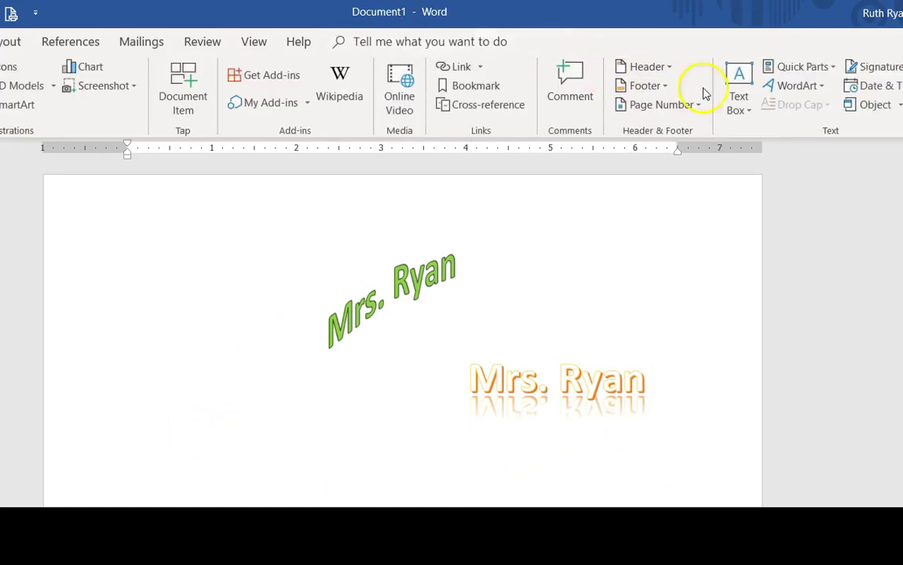
click(820, 86)
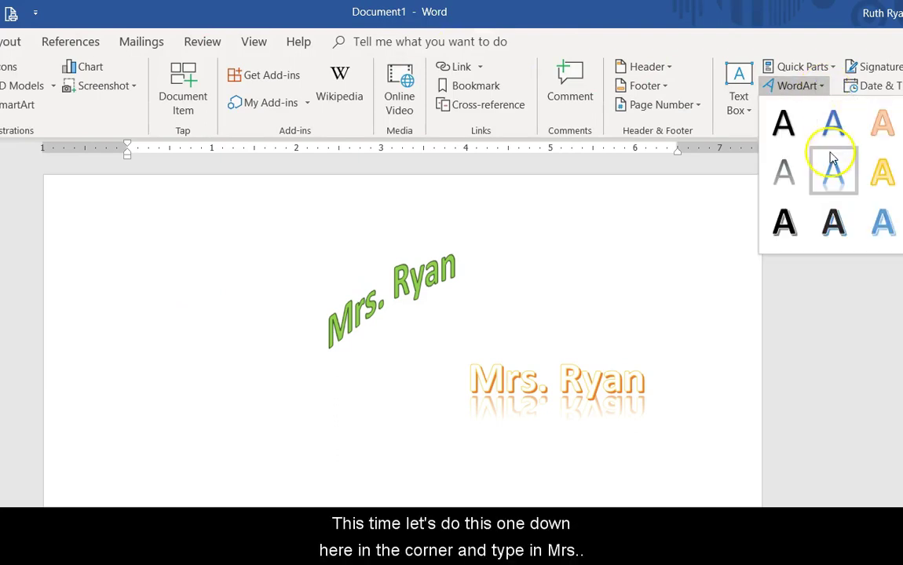
click(790, 226)
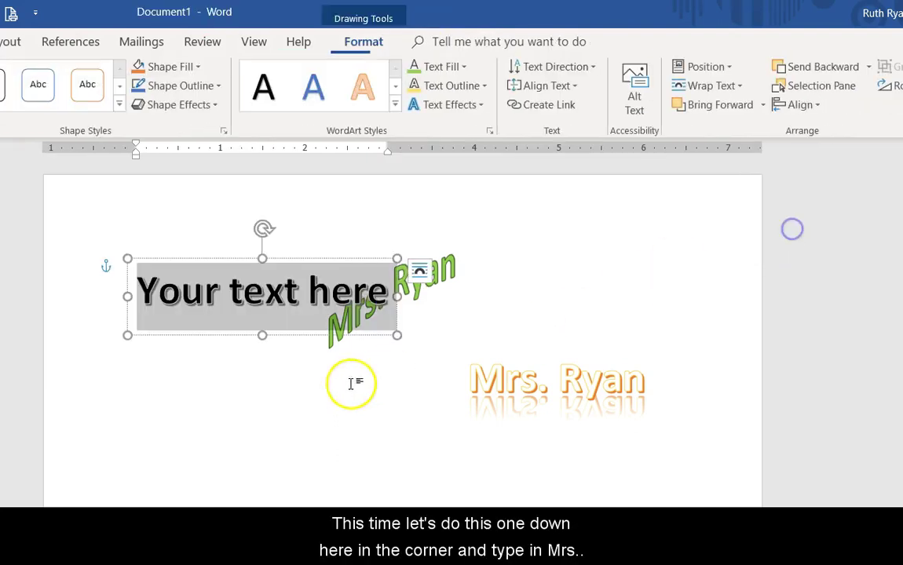
text(Mrs.)
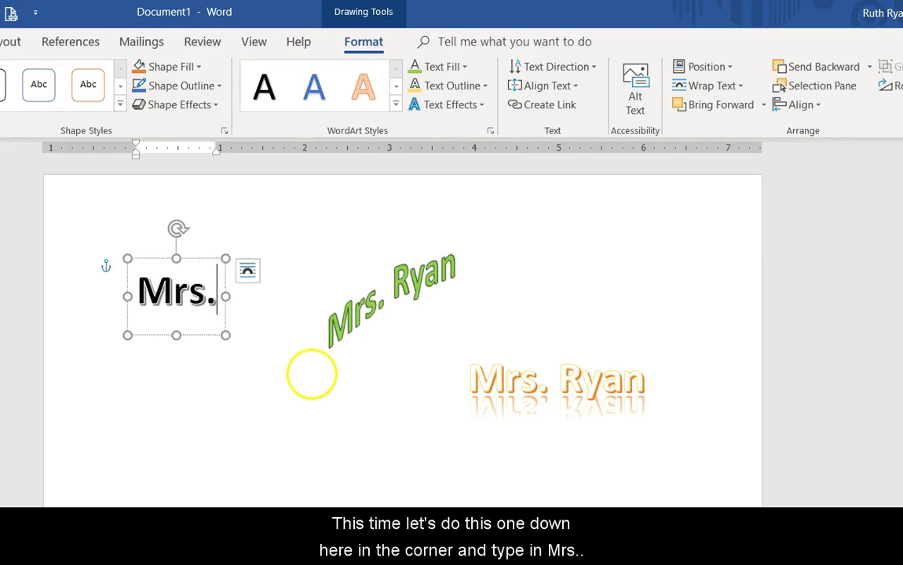
text(Ryan)
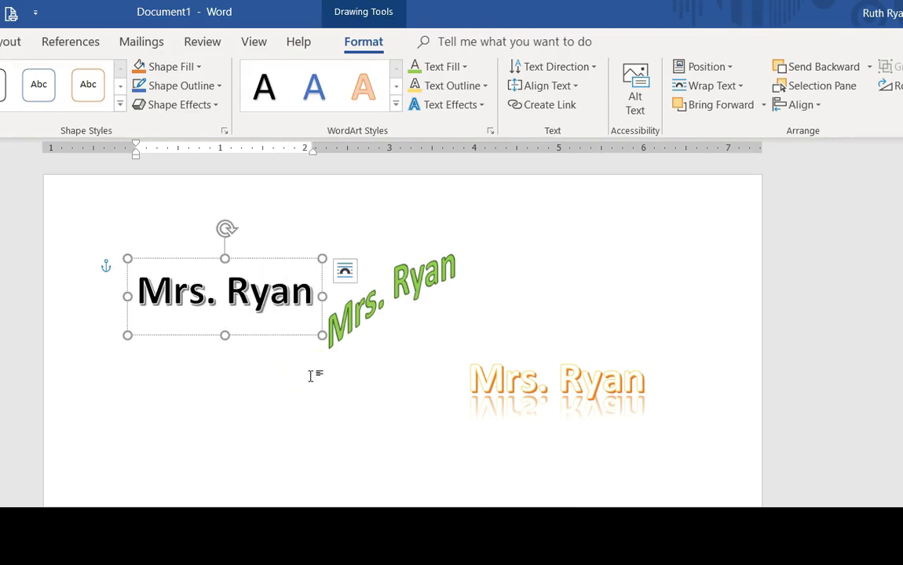
drag(172, 259, 132, 357)
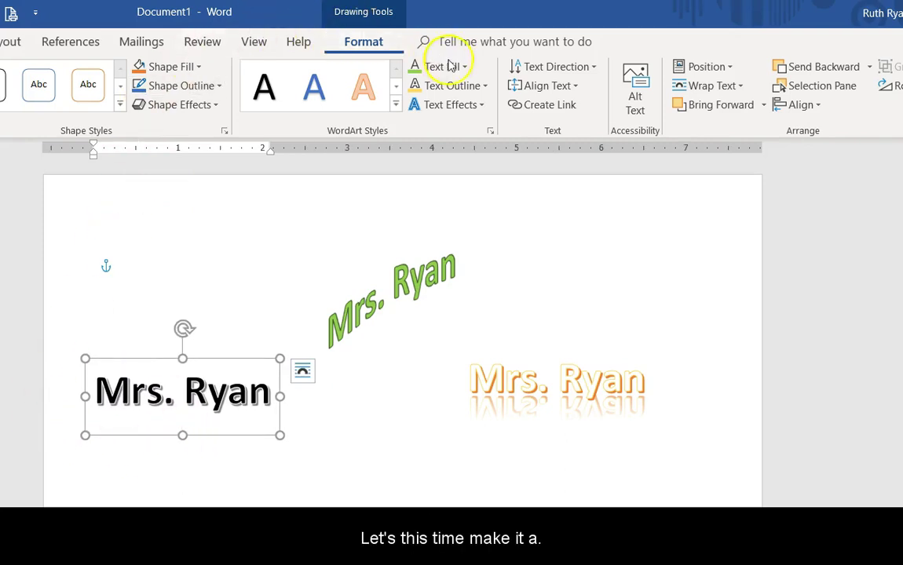
Step: Apply a blue glow variation from the second row to the black WordArt
click(482, 105)
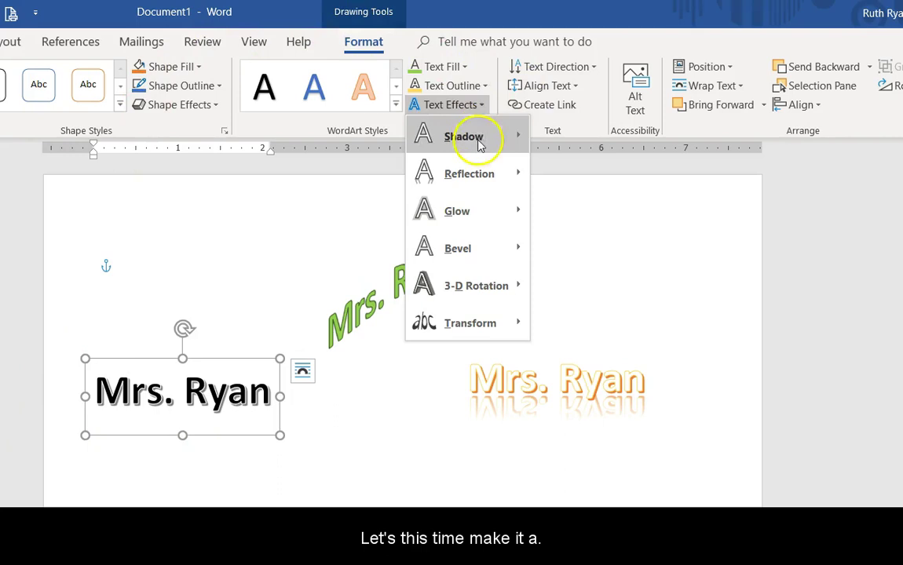
mouse_move(458, 247)
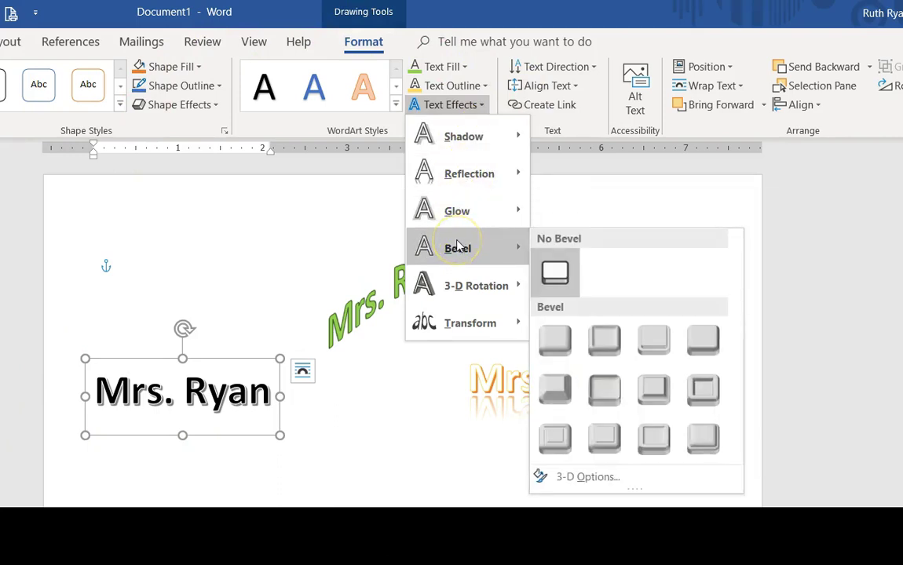
mouse_move(458, 226)
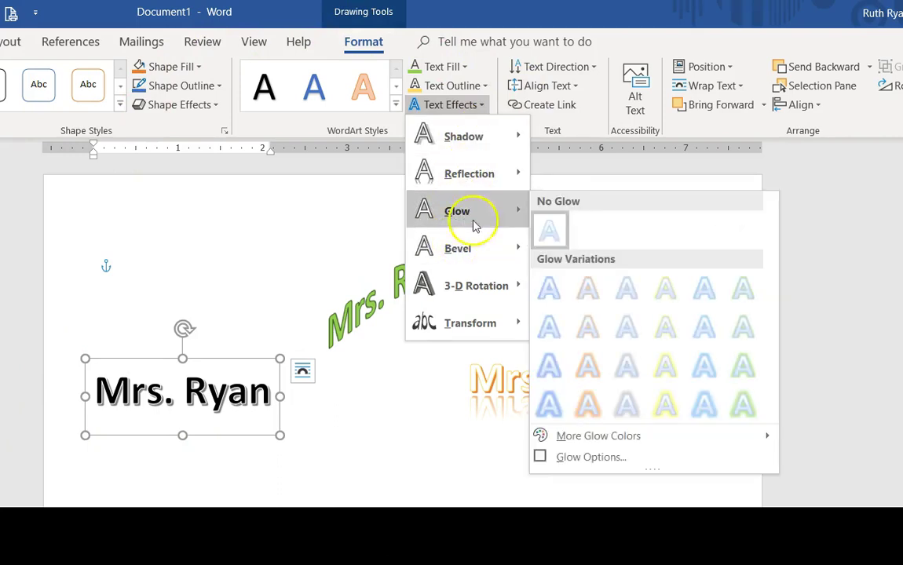
click(702, 328)
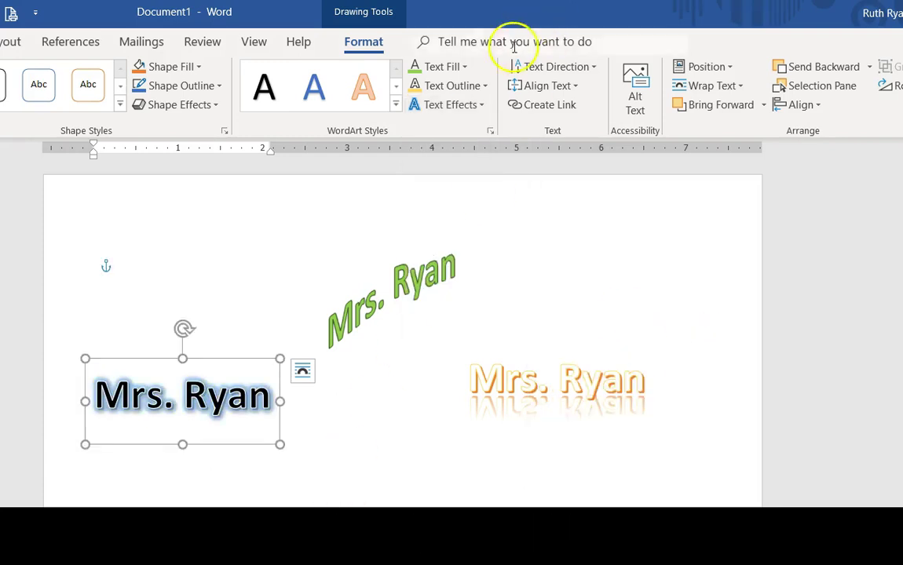
Step: Apply the upward-arching warp transform to the glowing black WordArt and deselect it
click(487, 105)
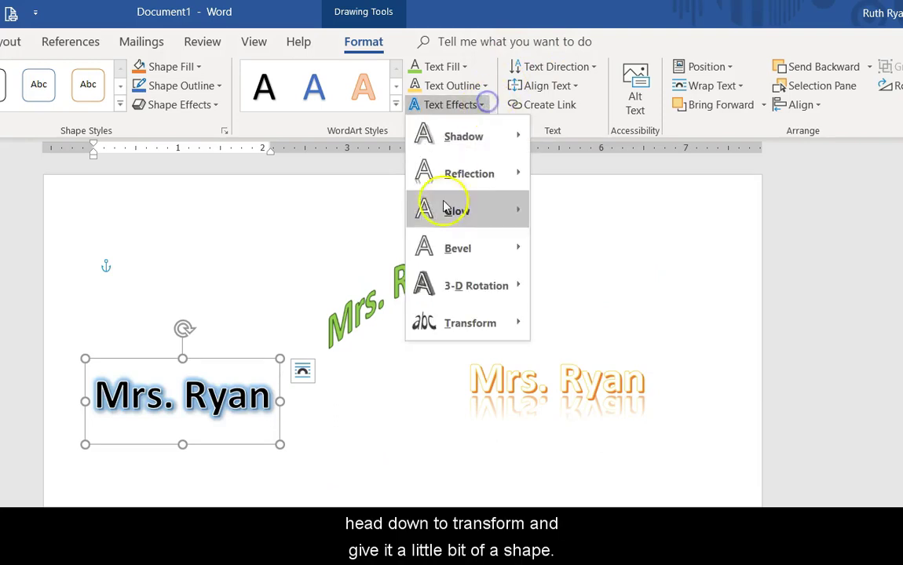
mouse_move(441, 333)
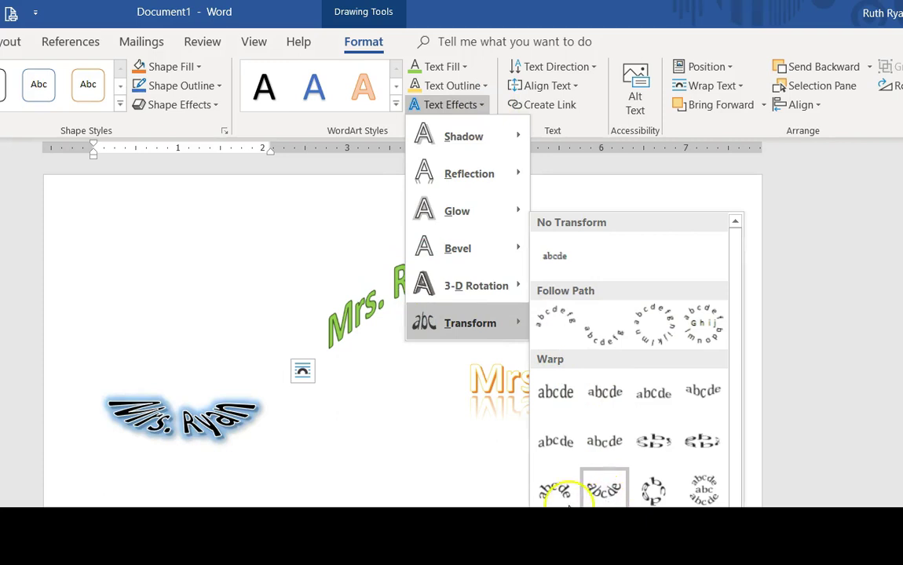
click(556, 491)
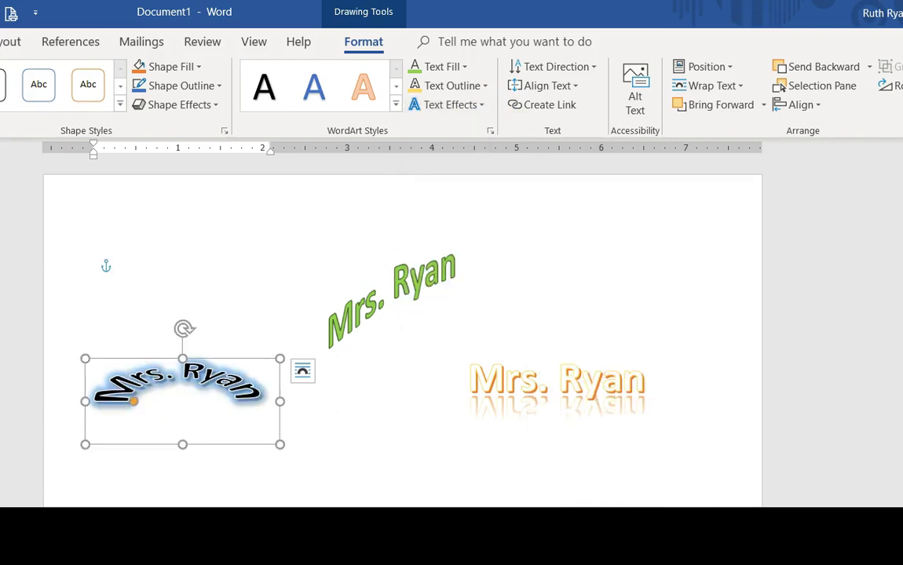
click(376, 501)
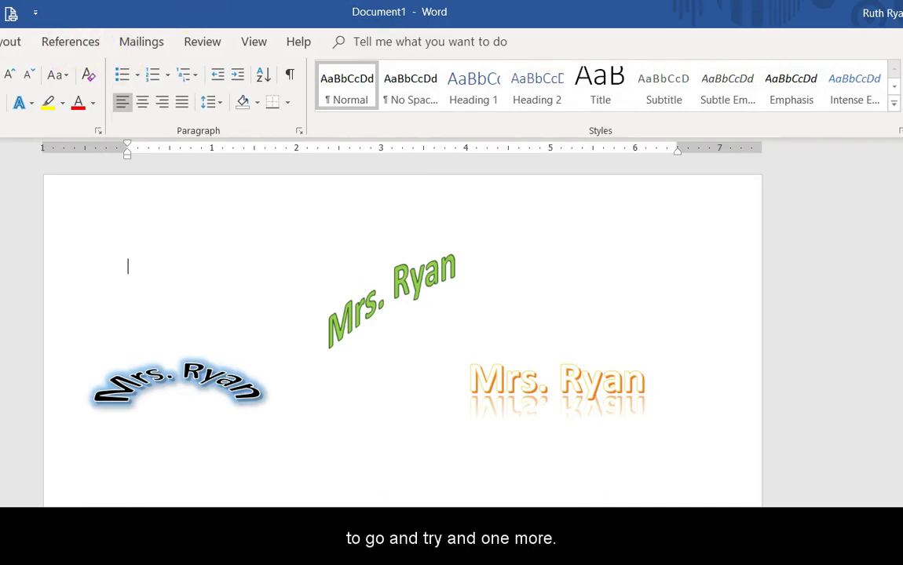
Step: Insert a fourth WordArt in the solid gray style with the same title and surname, and place it near the page's upper-right corner
click(0, 42)
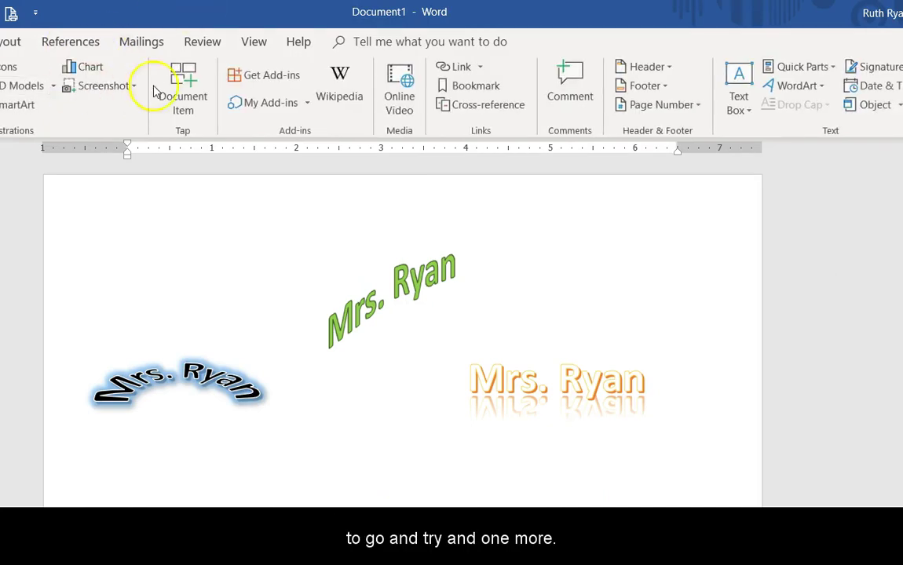
click(751, 110)
click(604, 249)
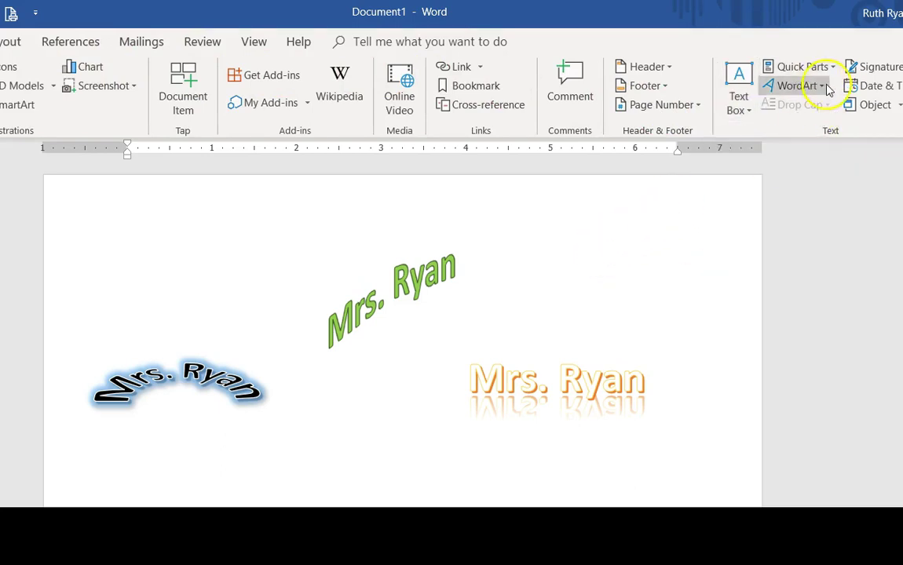
click(828, 88)
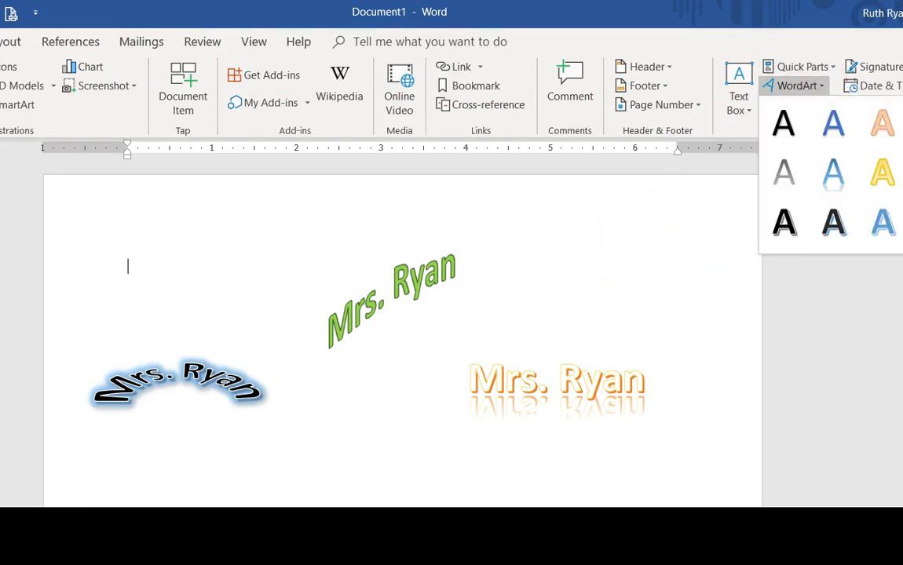
click(783, 173)
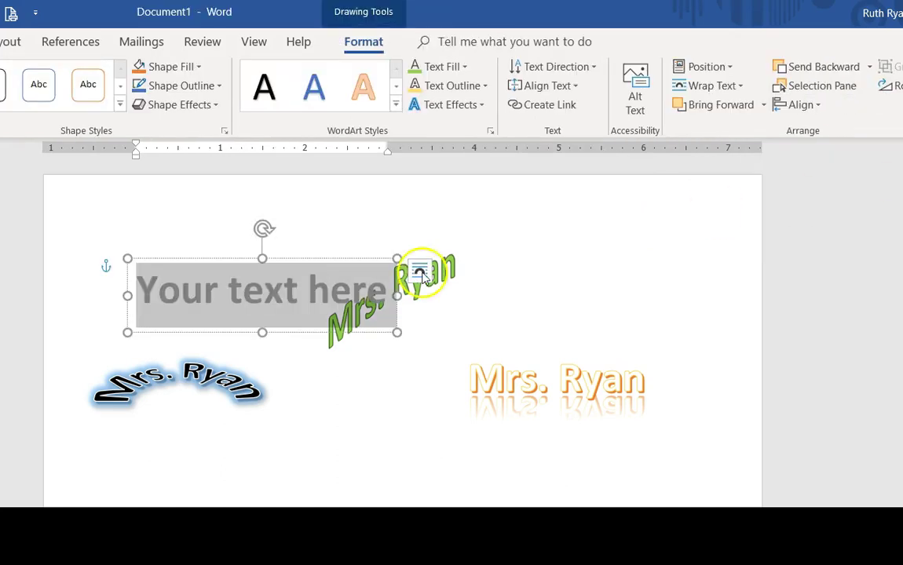
text(MRs.)
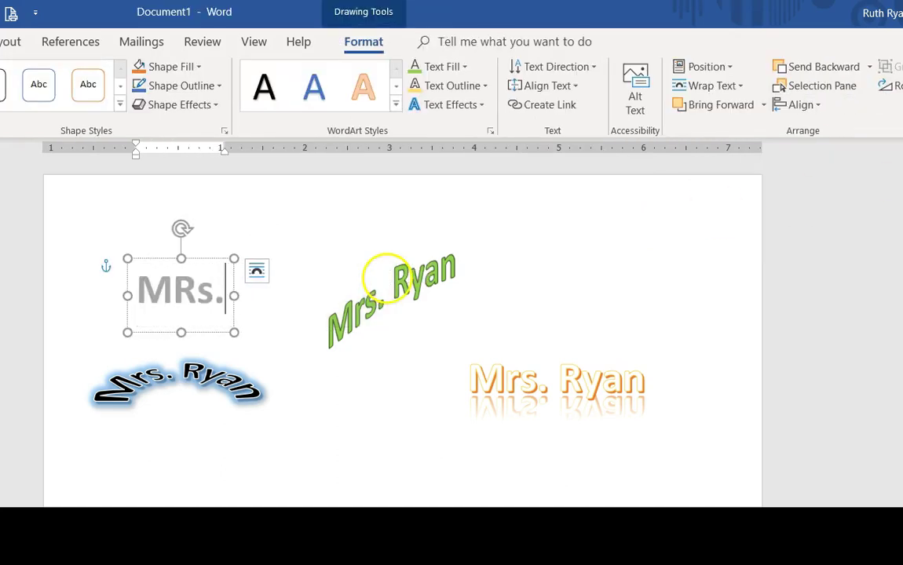
text( Ryan)
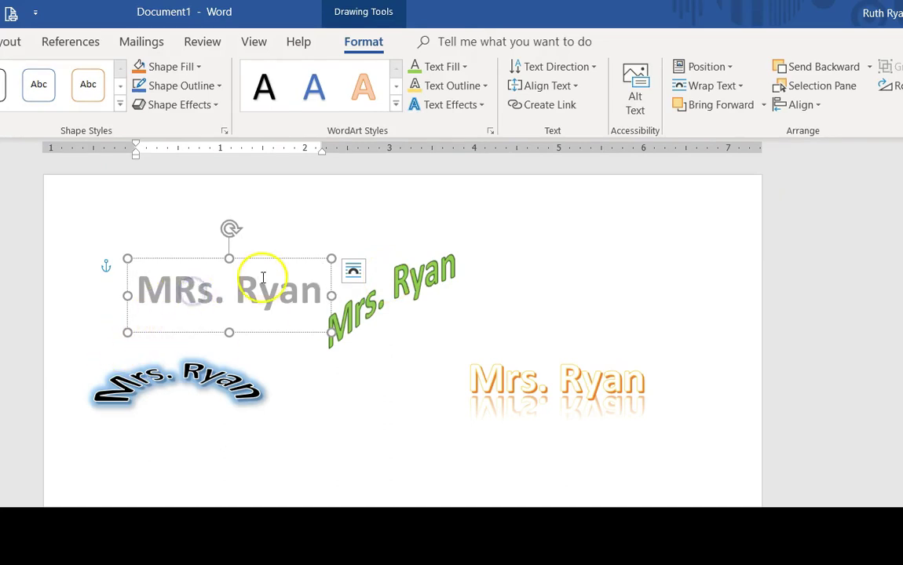
key(BackSpace)
text(r)
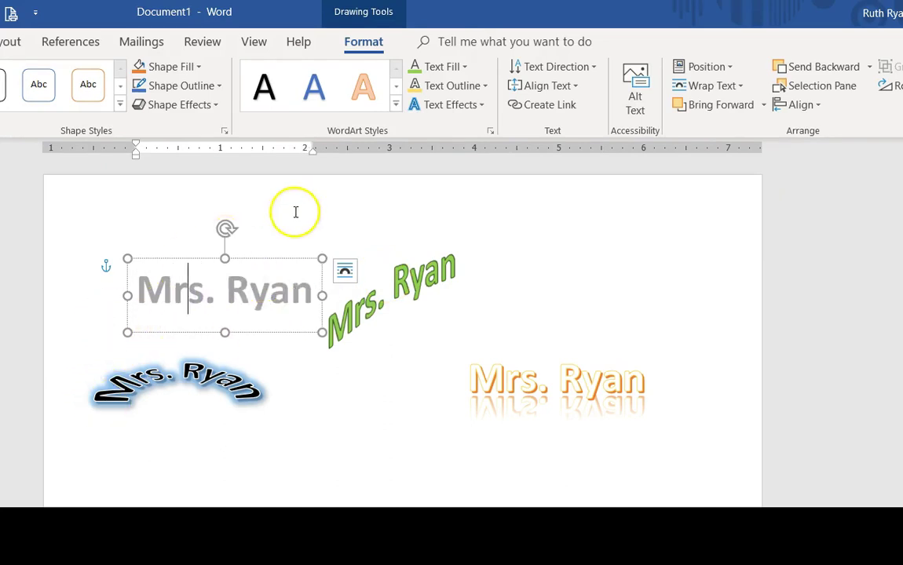
drag(275, 257, 655, 219)
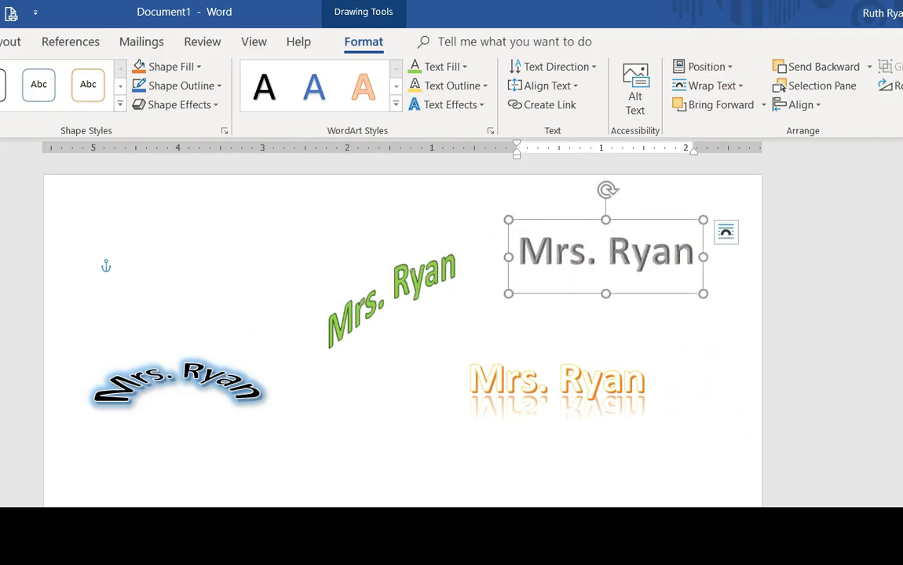
Step: Give the gray WordArt a gold theme color fill and a standard dark red outline
click(465, 67)
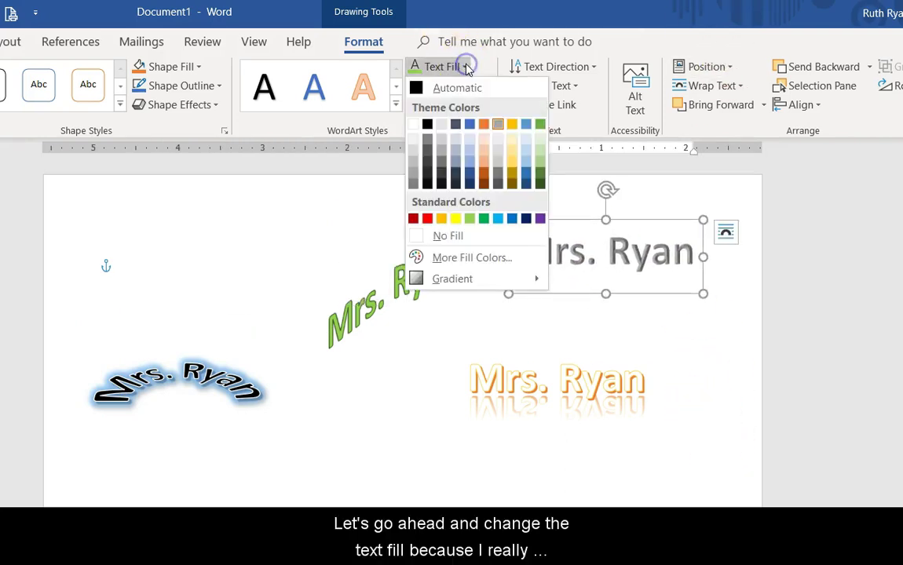
click(512, 167)
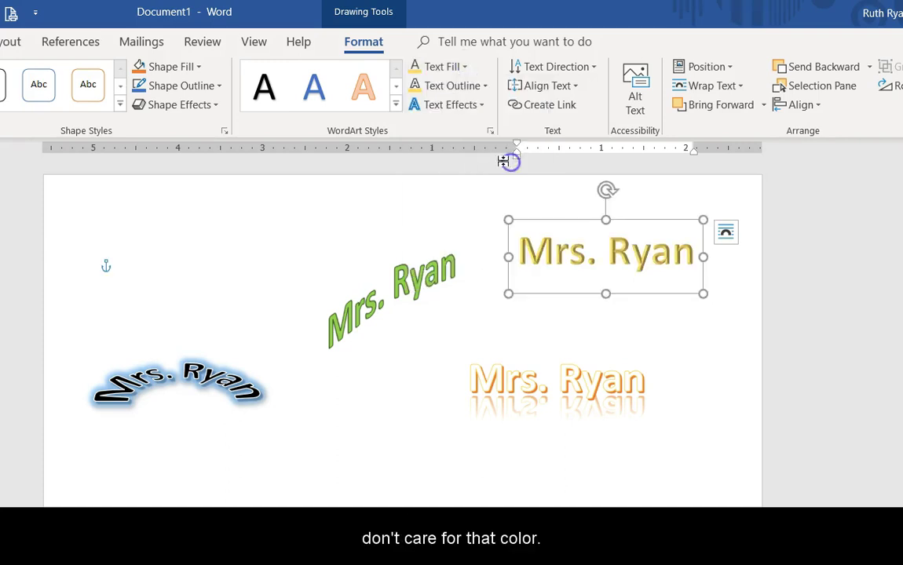
click(487, 88)
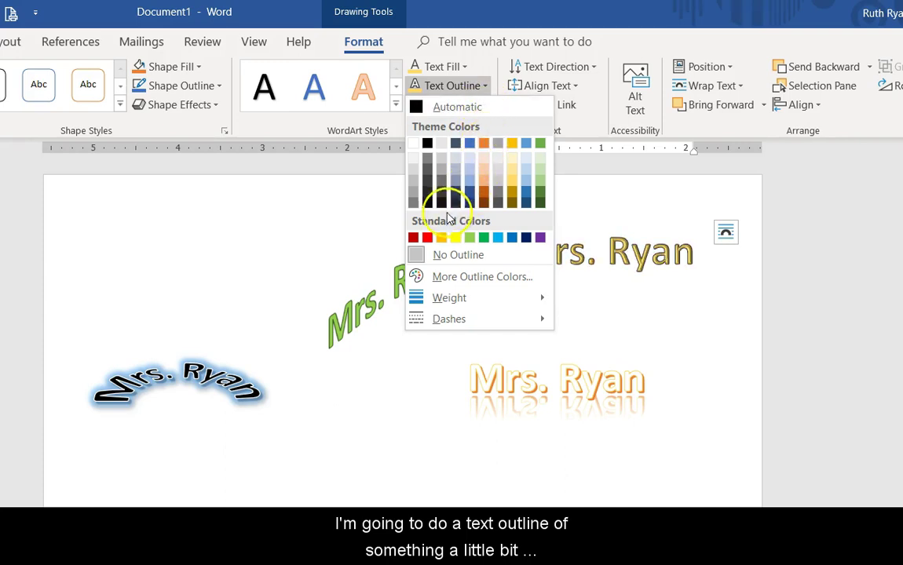
click(414, 240)
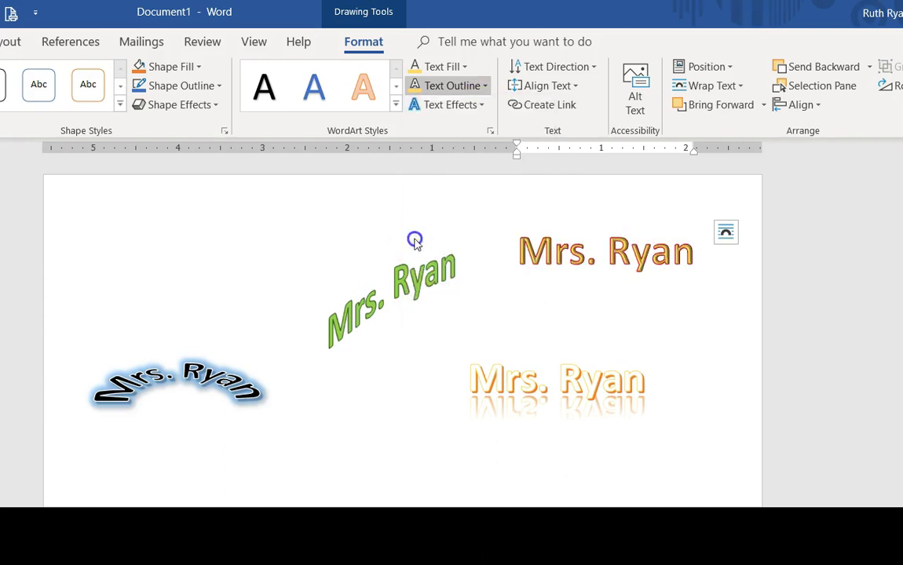
Step: Apply a 3-D rotation text effect that gives the gold and dark red WordArt depth along its letters' lower edges
click(480, 106)
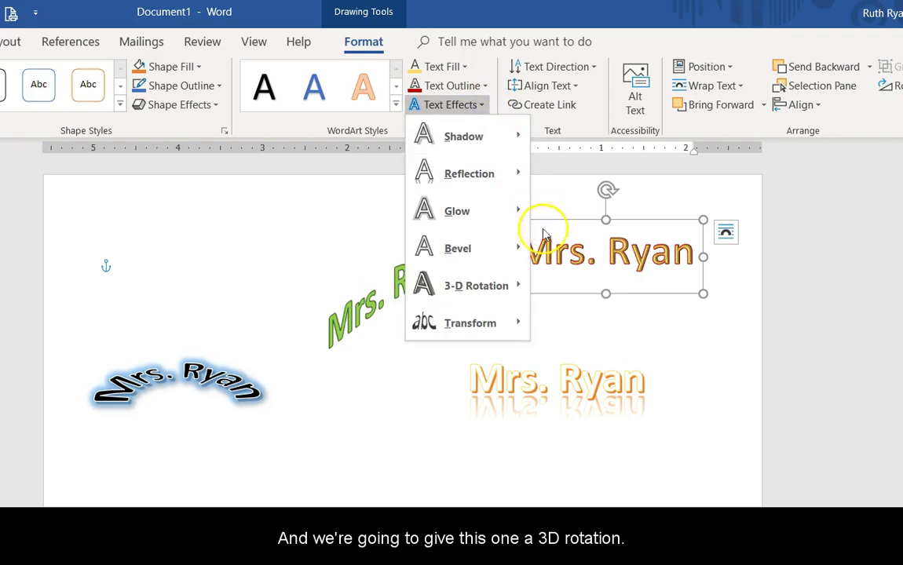
mouse_move(518, 284)
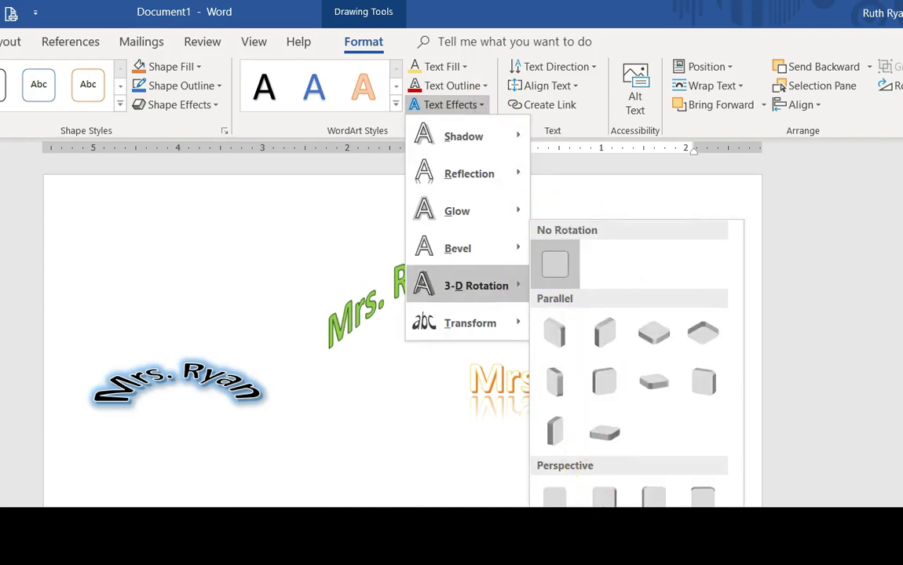
key(Escape)
key(Escape)
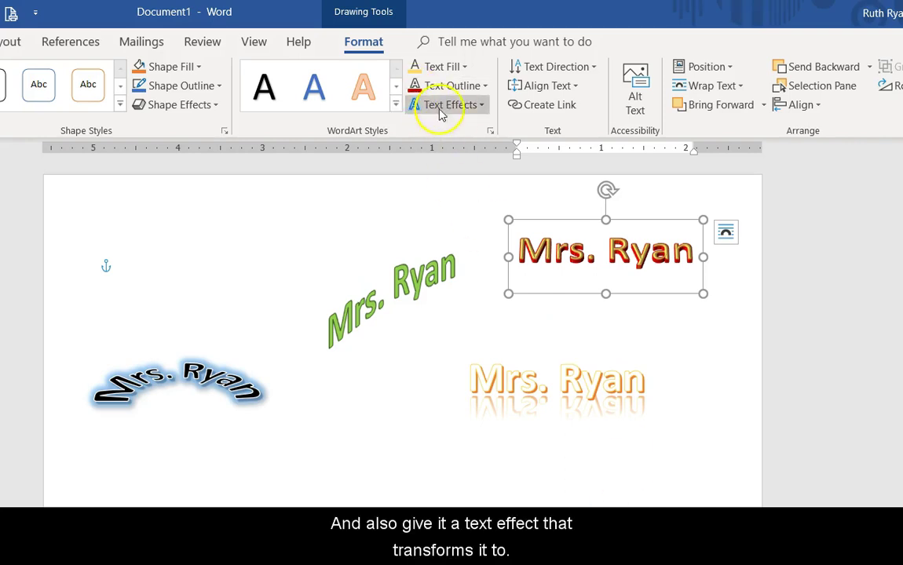
Step: Apply a warp transform that makes the middle of the gold and dark red WordArt bulge
click(480, 106)
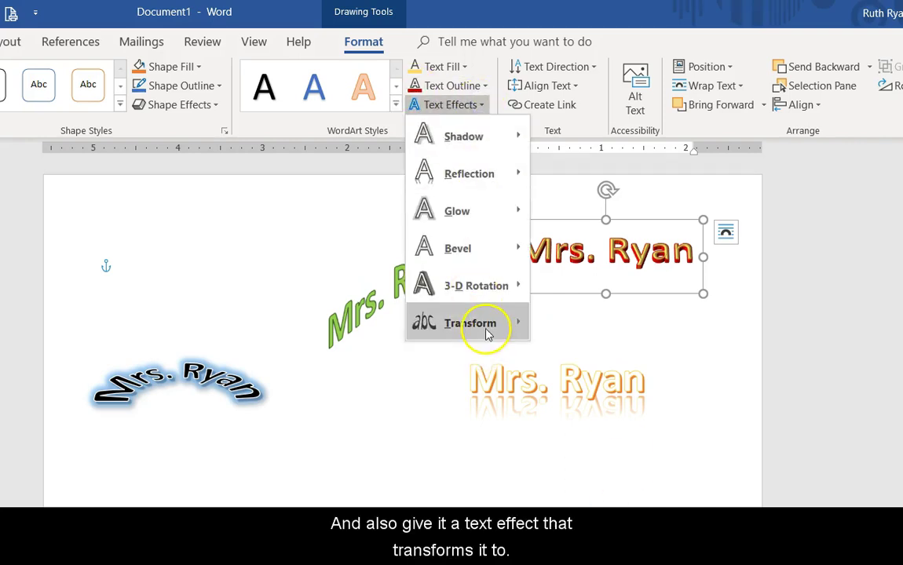
mouse_move(503, 339)
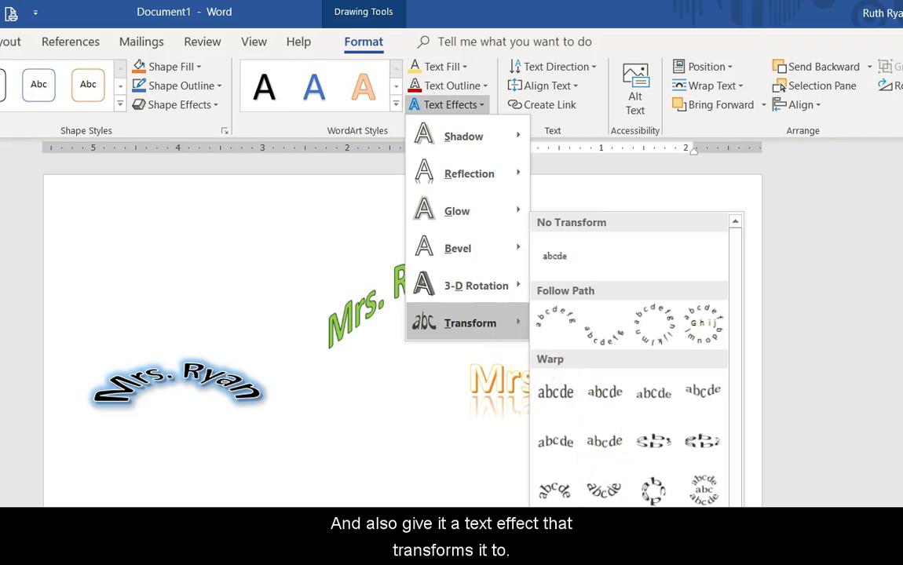
key(Escape)
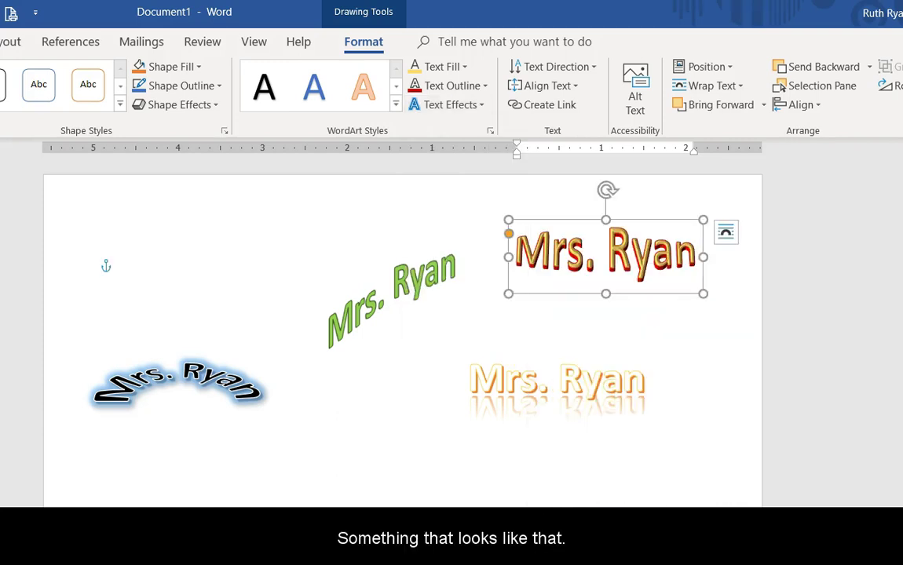